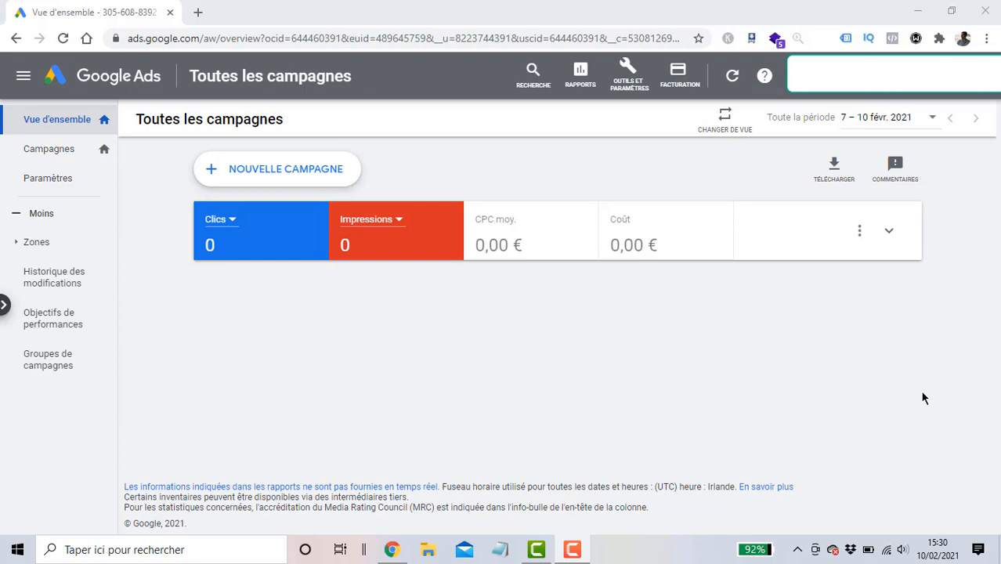
Open audience management and start a new remarketing audience of website visitors
left_click(626, 77)
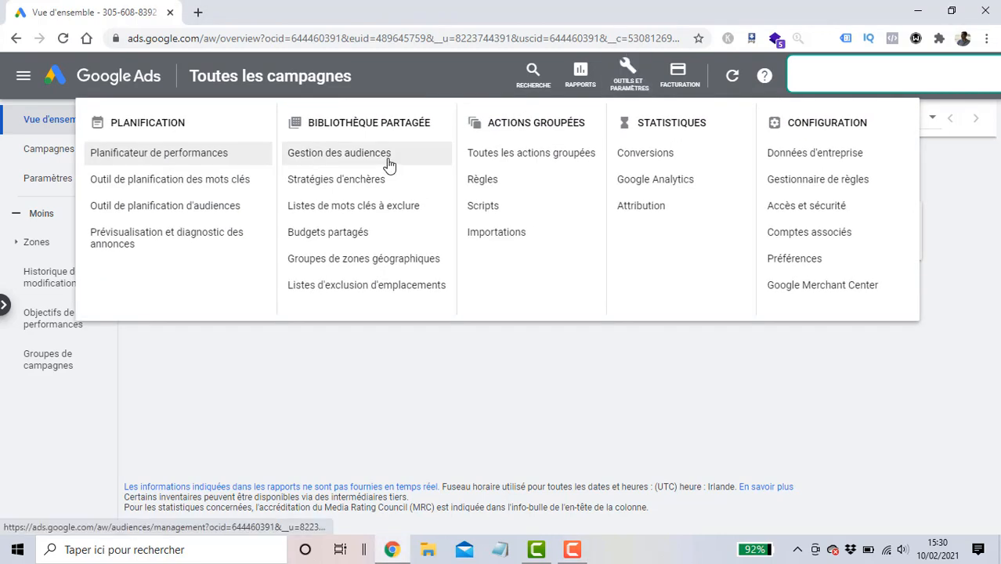
left_click(376, 152)
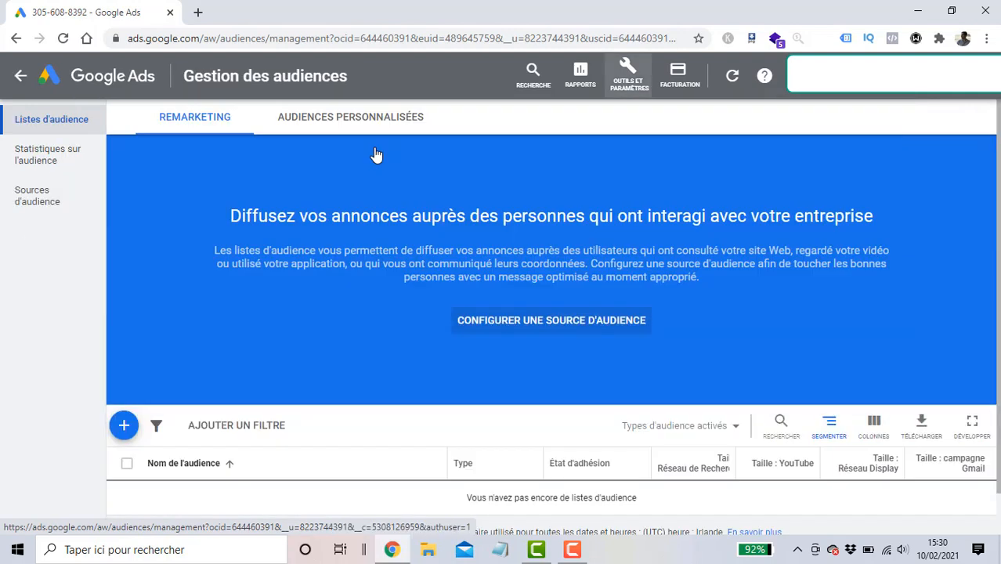
left_click(123, 427)
left_click(195, 240)
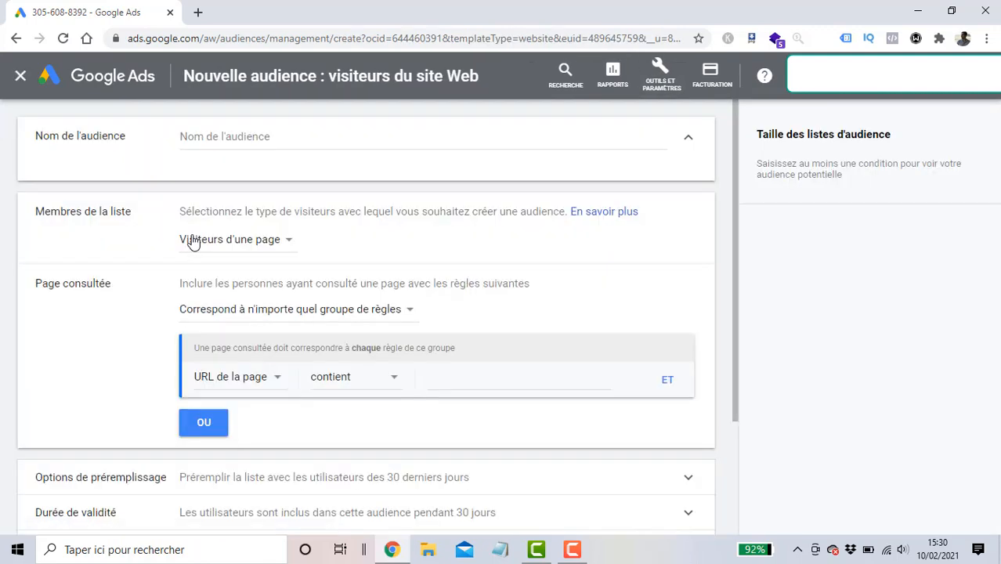
Name the audience "Ajout panier" and set its list members to "Visiteurs d'une page n'ayant pas visité d'autre page"
left_click(235, 148)
key("Caps_Lock")
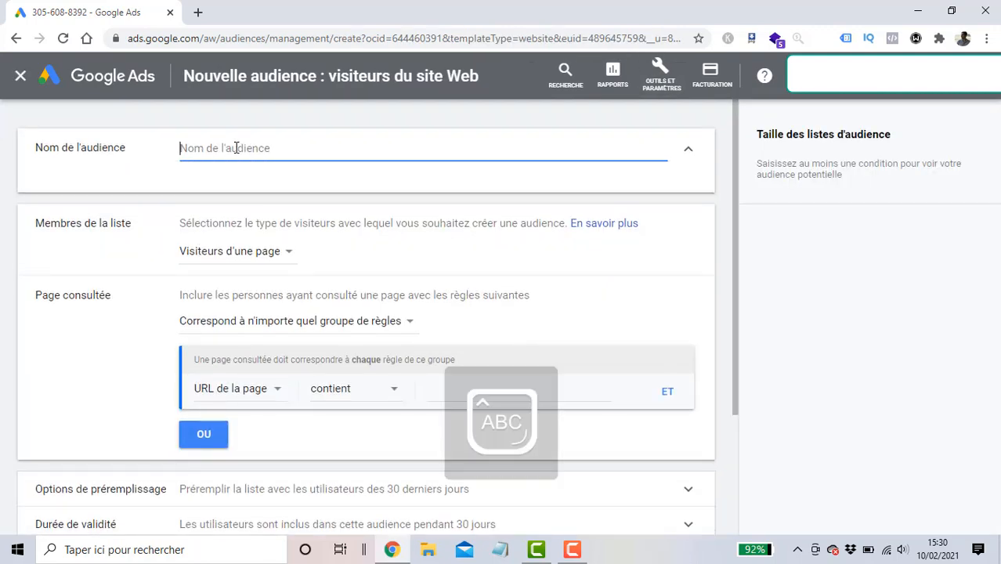
type("A")
key("Caps_Lock")
type("jout panie")
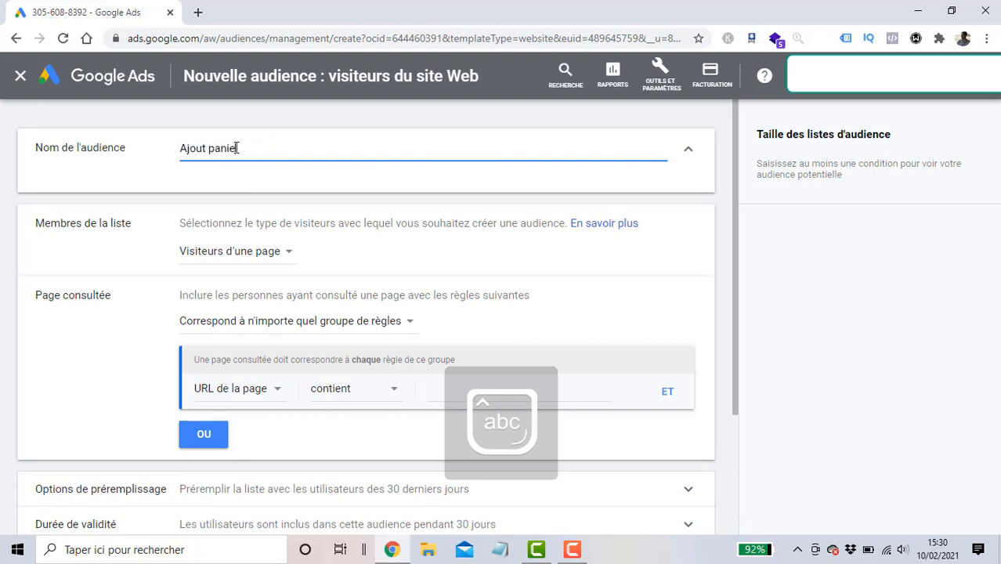
type("r")
left_click(250, 254)
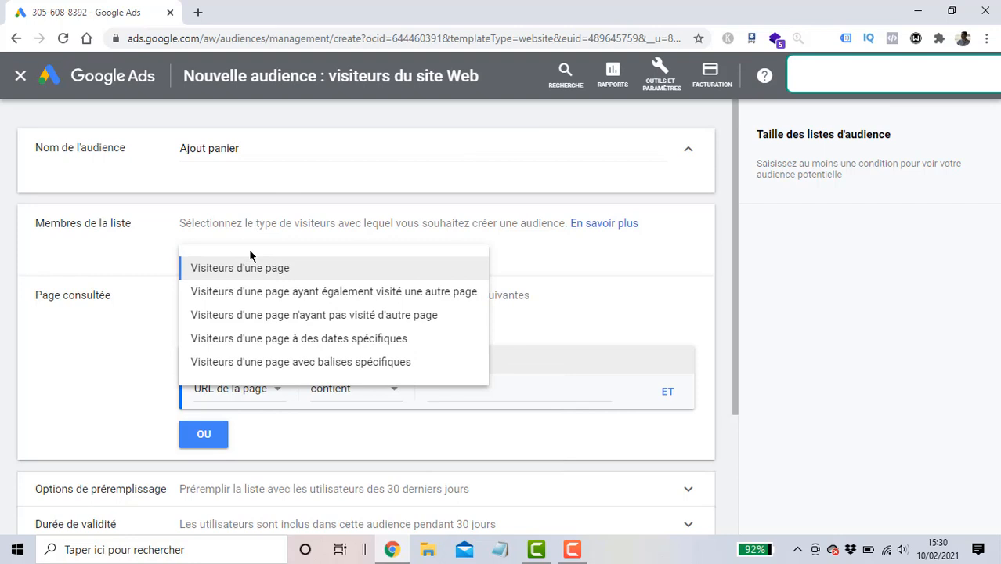
left_click(259, 320)
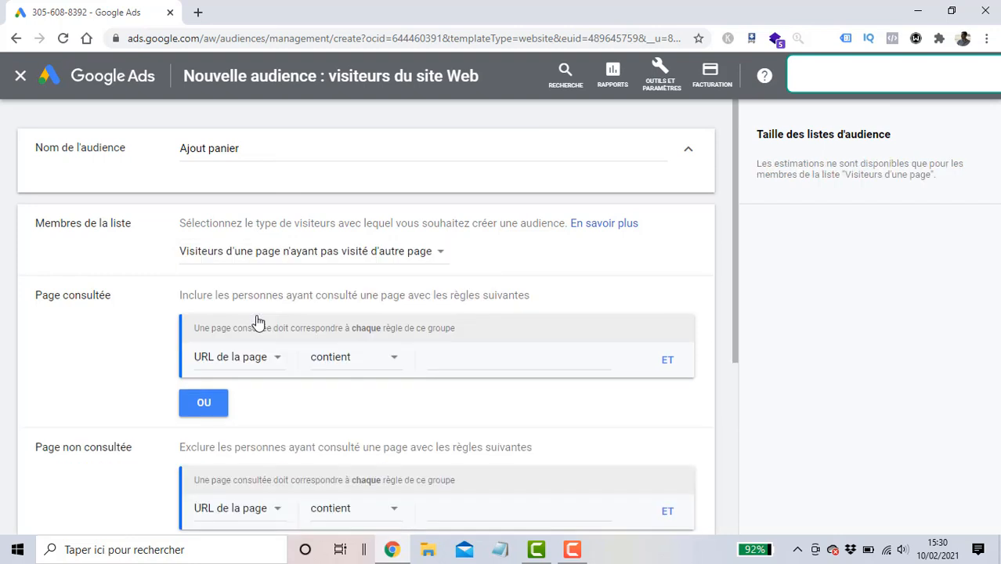
Set the visited-page rule to "URL de la page est égal(e) à" with the current page's copied address
left_click(391, 372)
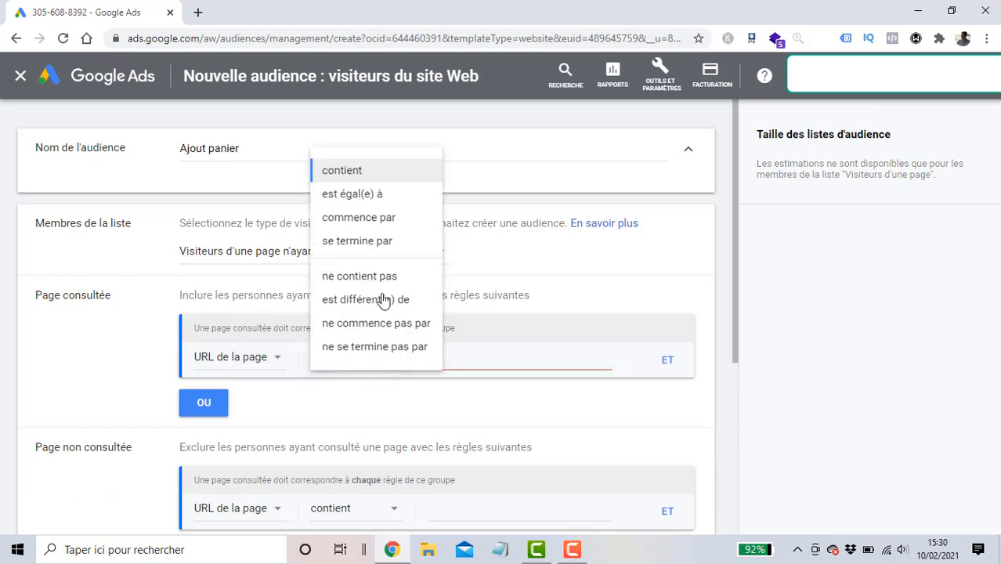
left_click(397, 196)
left_click(460, 368)
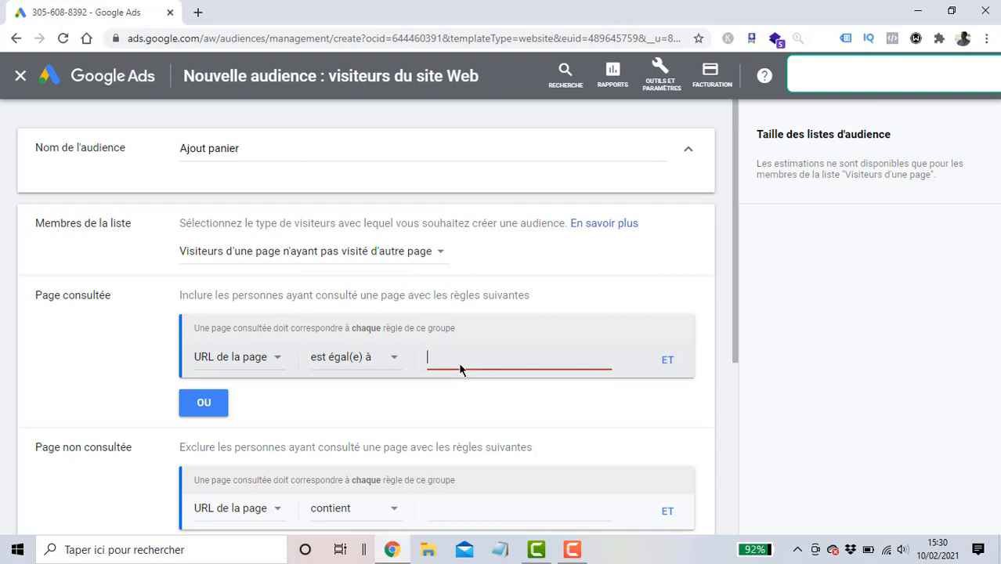
left_click(252, 39)
key("ctrl+c")
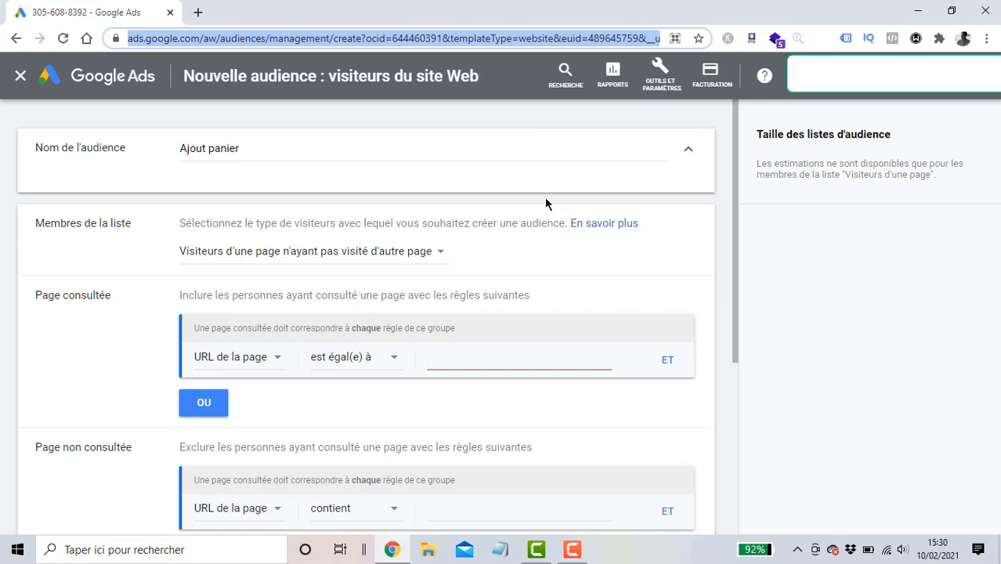
left_click(507, 357)
key("ctrl+v")
left_click(511, 397)
Set the "Page non consultée" rule to "URL de la page est égal(e) à" with the same copied address
scroll(511, 397, "down", 2)
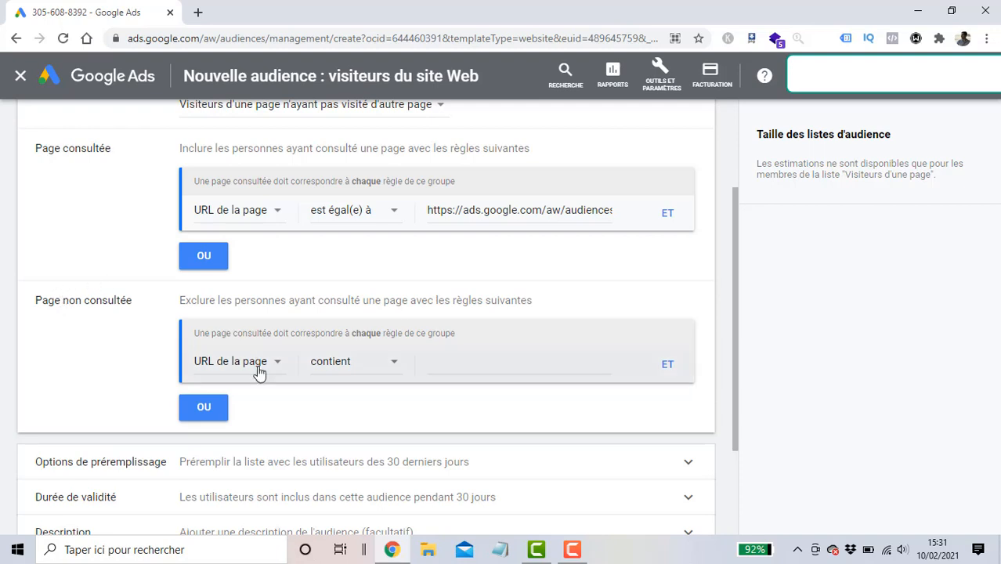
left_click(343, 370)
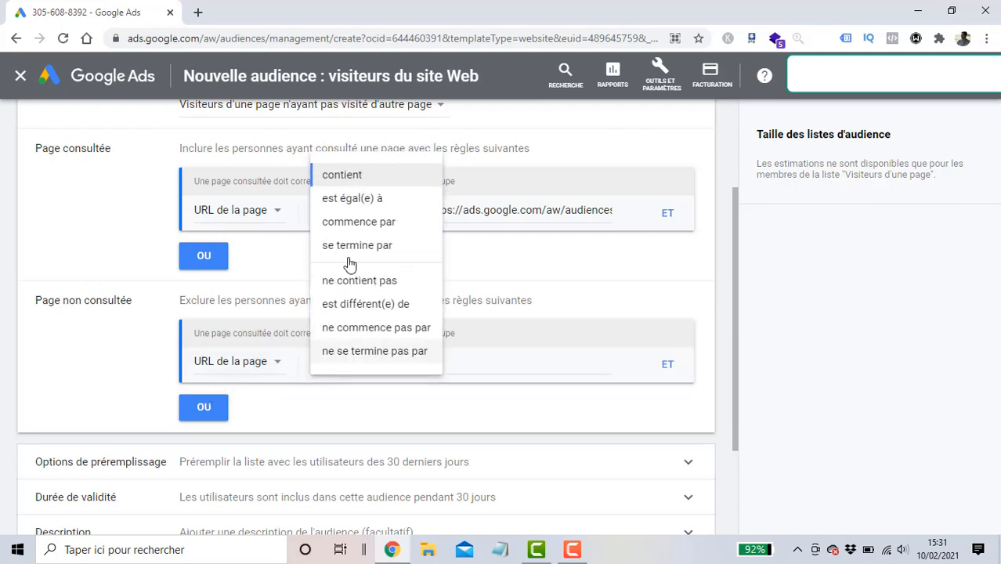
left_click(352, 199)
left_click(488, 361)
key("ctrl+v")
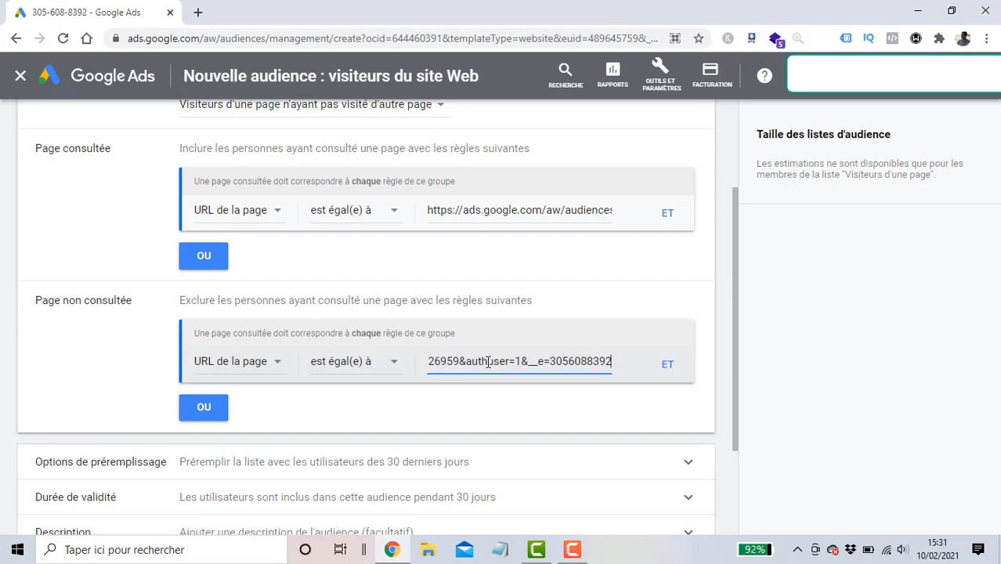
left_click_drag(521, 361, 556, 361)
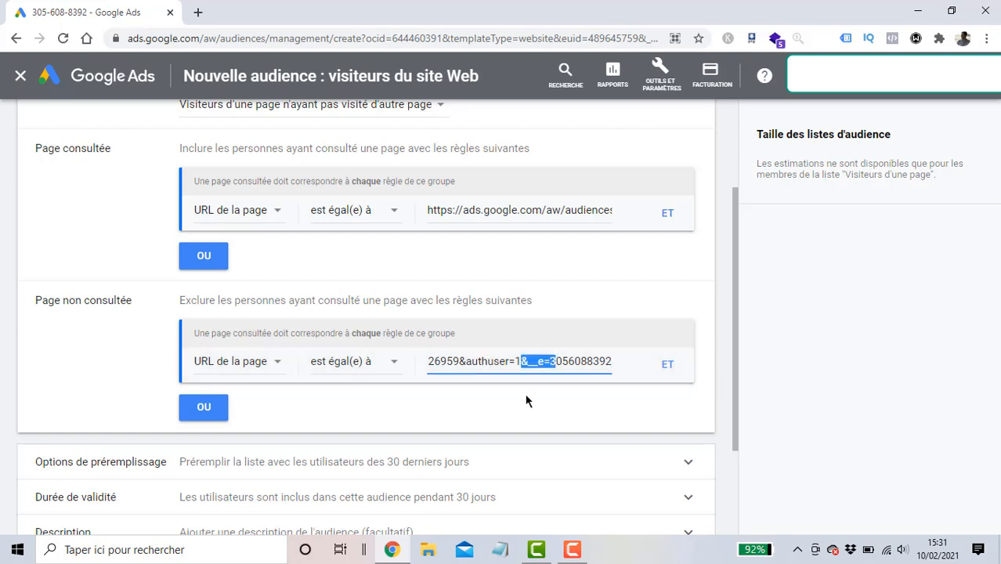
left_click(525, 401)
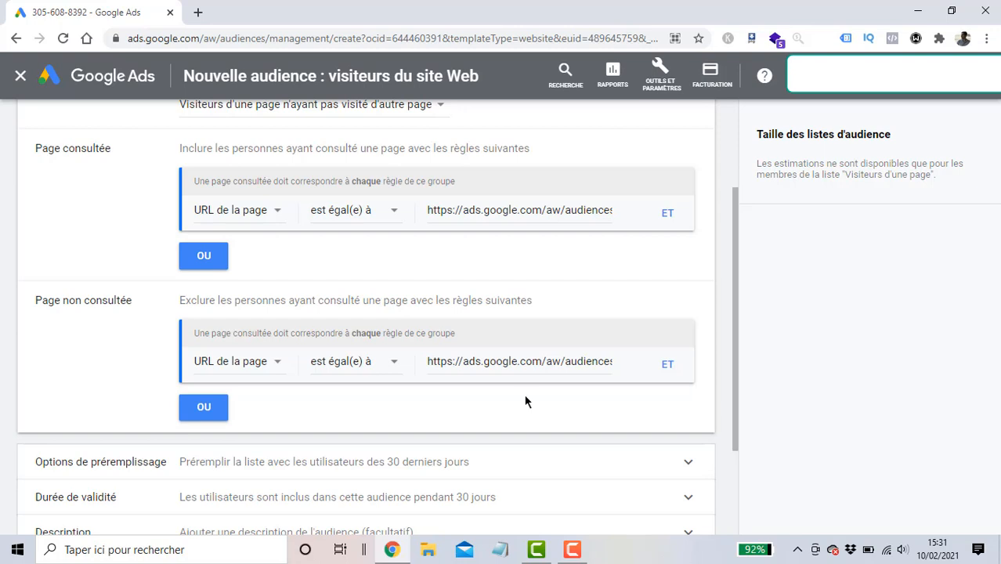
Review the audience's "Durée de validité" setting and create the audience
scroll(526, 402, "down", 1)
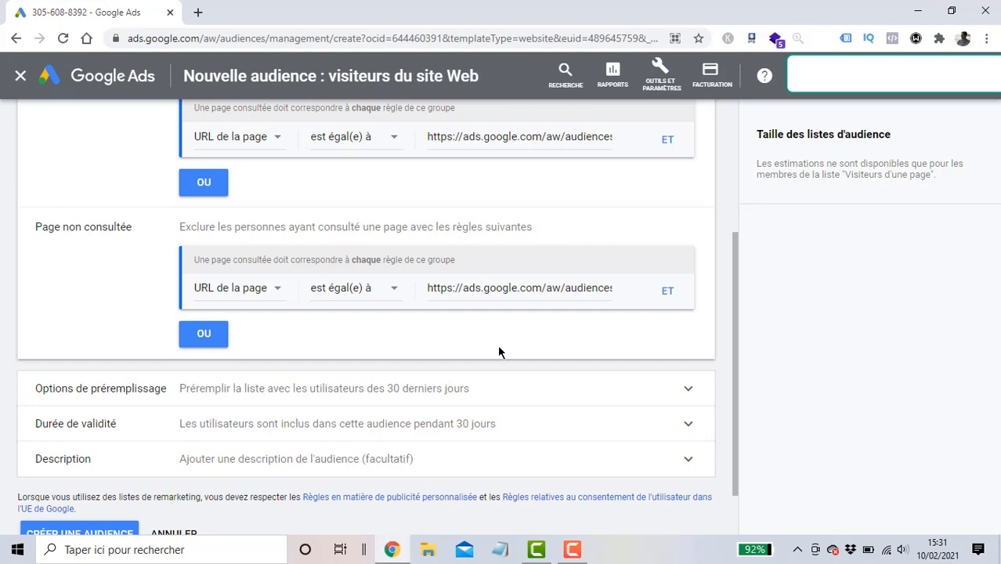
scroll(505, 354, "down", 1)
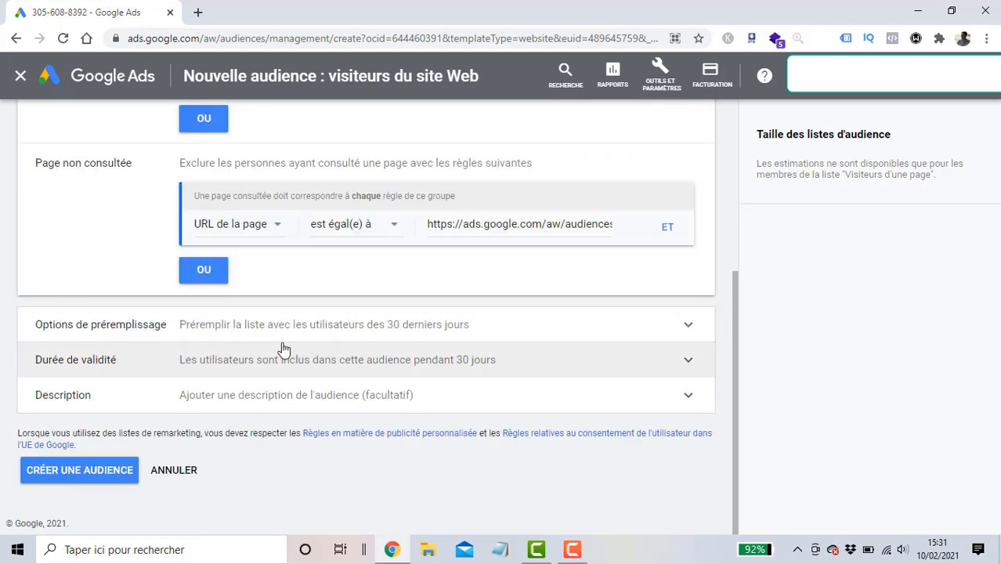
left_click(235, 376)
triple_click(693, 380)
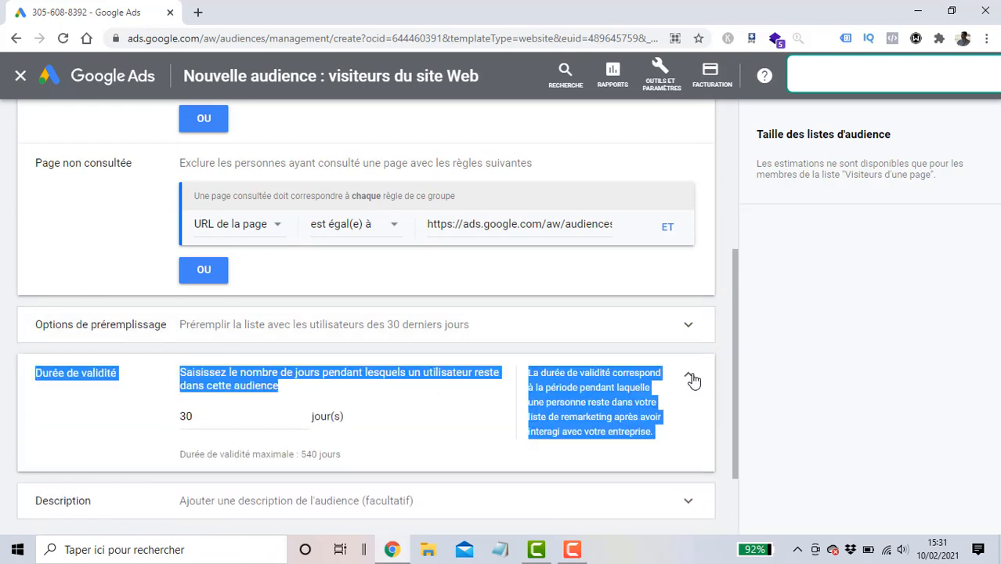
left_click(691, 380)
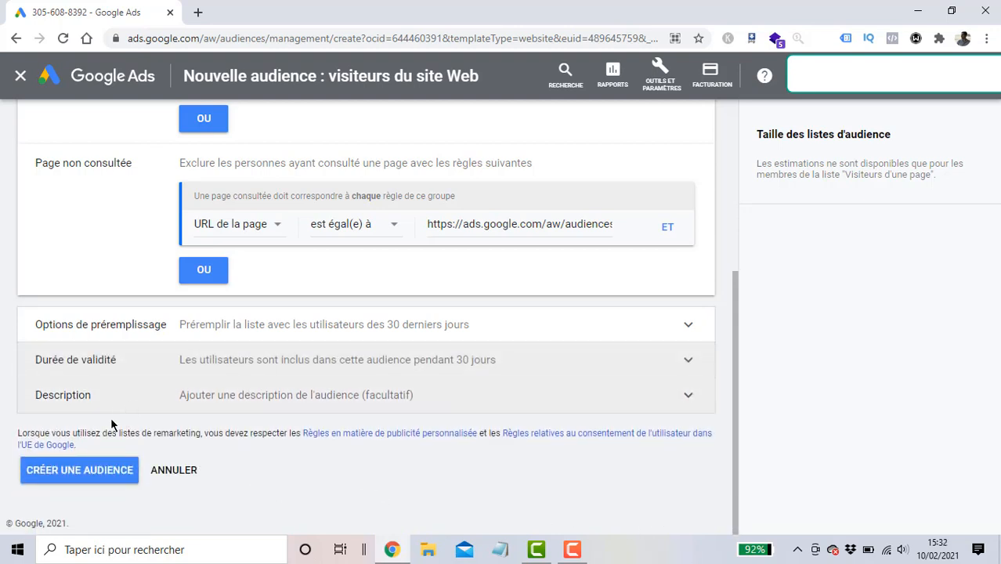
left_click(39, 473)
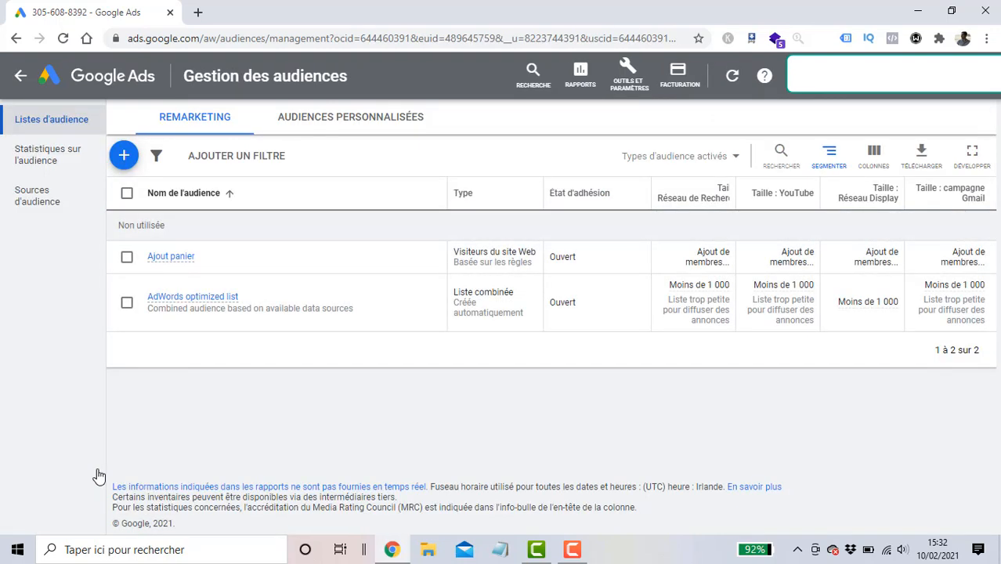
left_click_drag(208, 266, 151, 260)
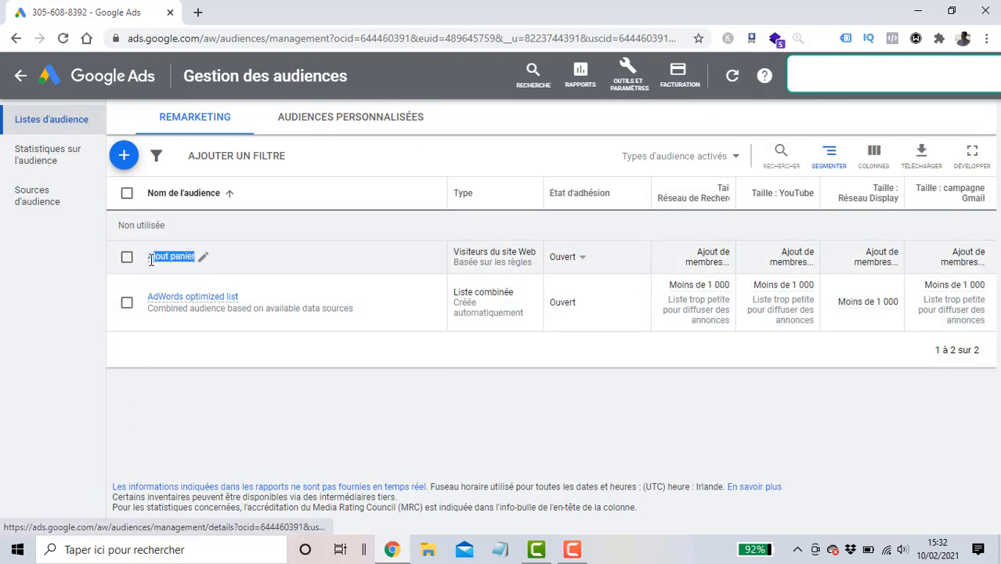
left_click(213, 377)
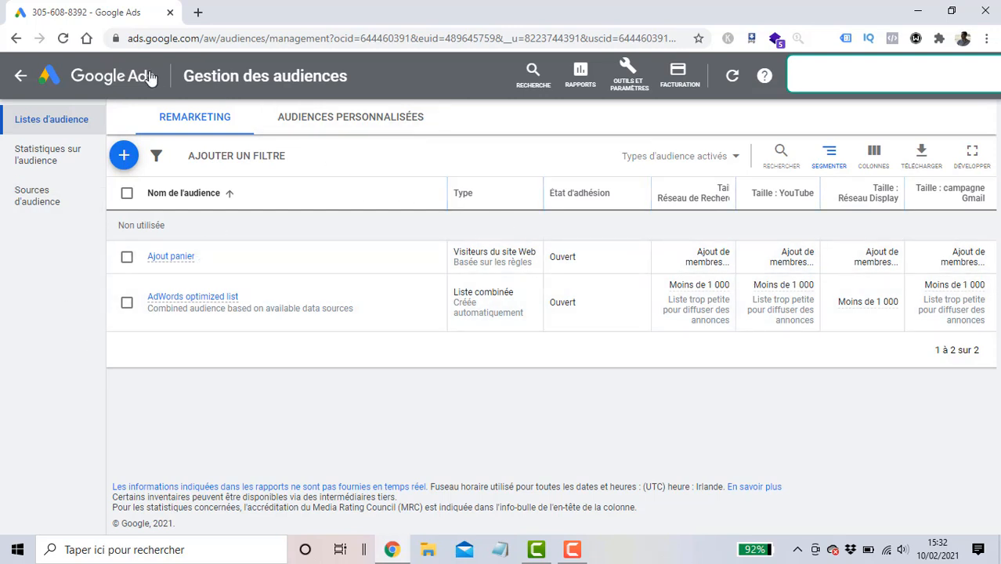
From the campaign overview, start a new campaign with the Ventes goal, Réseau Display type and "Campagne display standard" subtype
left_click(126, 78)
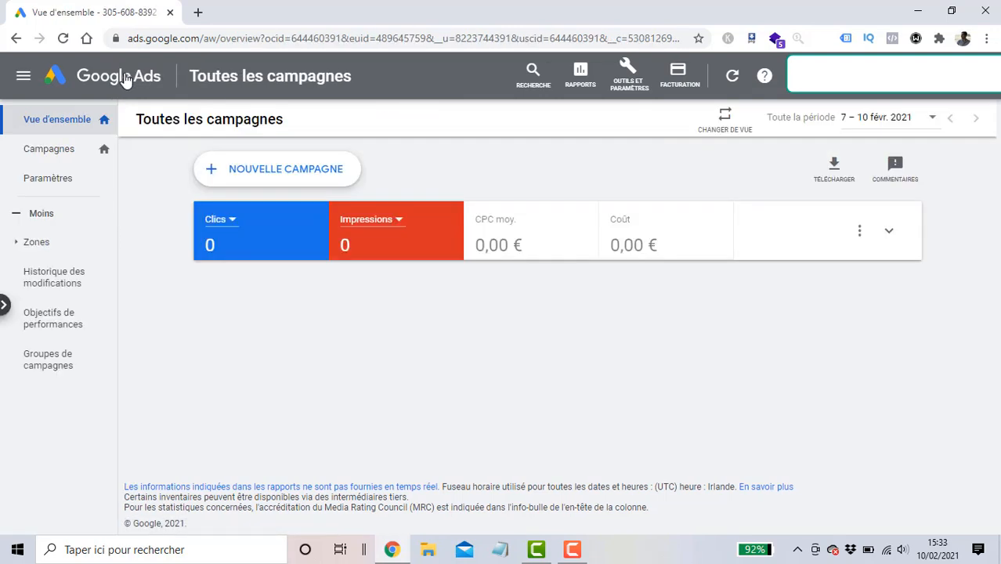
left_click(308, 180)
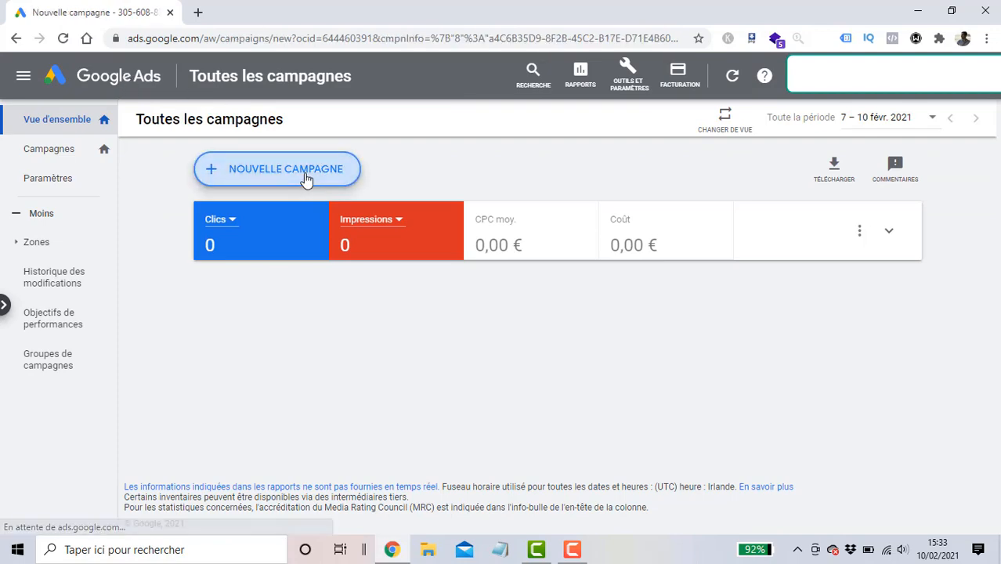
left_click(243, 241)
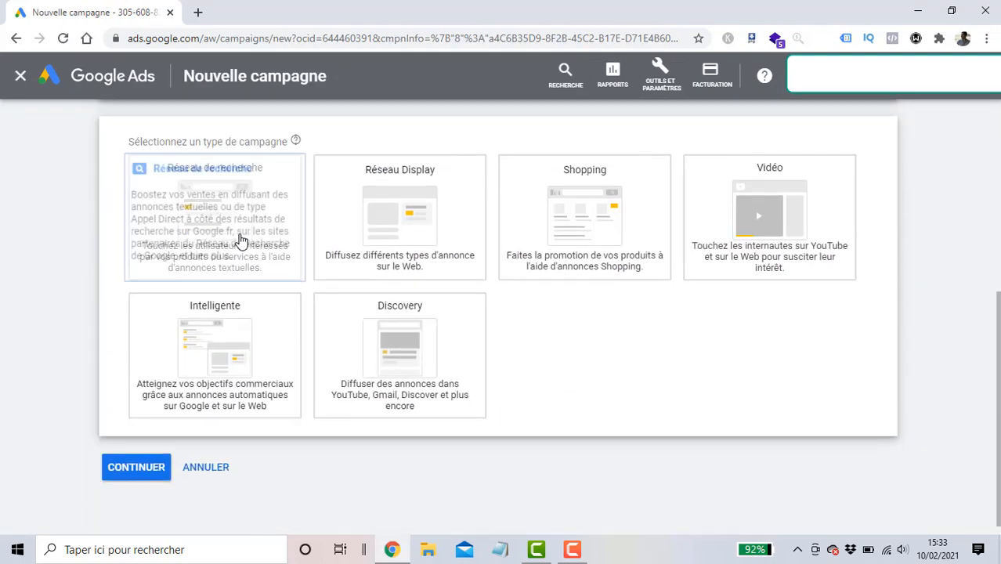
left_click(358, 253)
scroll(141, 282, "down", 1)
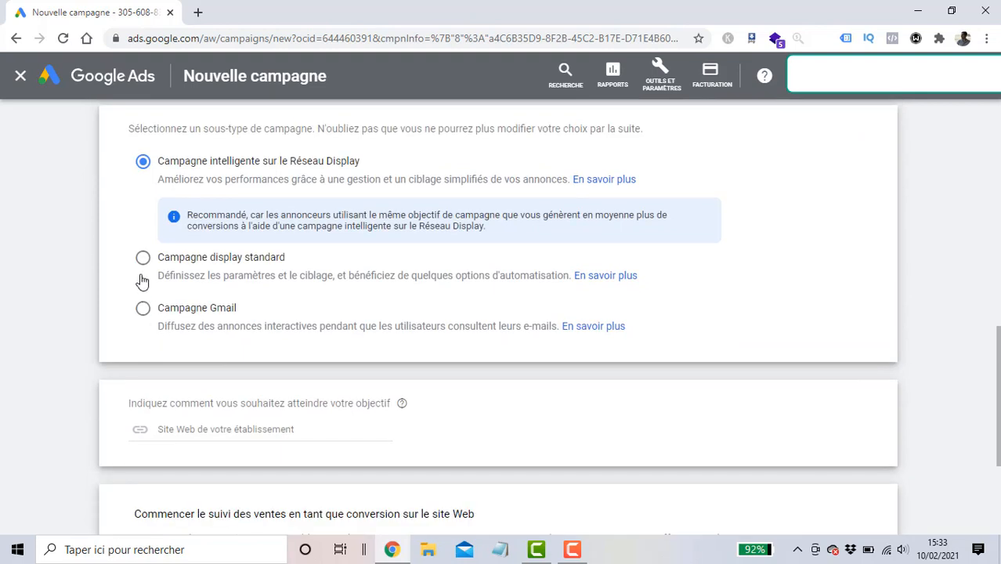
left_click(142, 265)
scroll(144, 282, "down", 3)
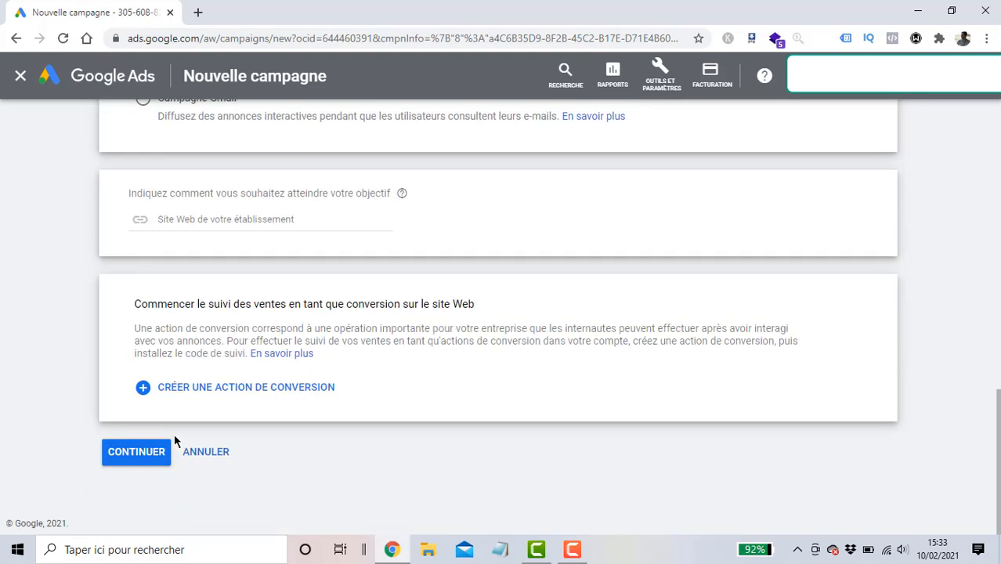
left_click(141, 456)
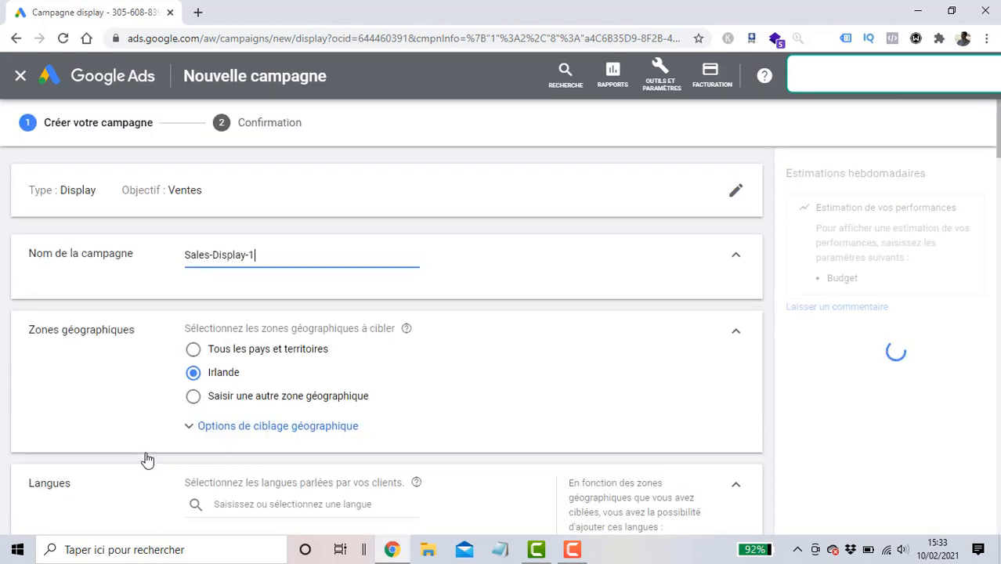
Replace the default campaign name with "Retargeting panier"
key("BackSpace")
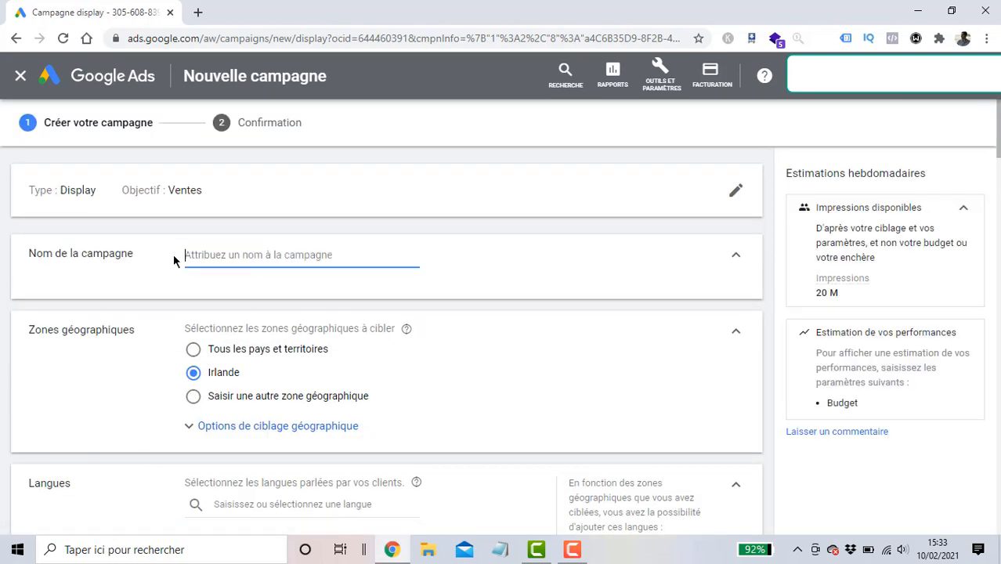
type("Retargeting panier")
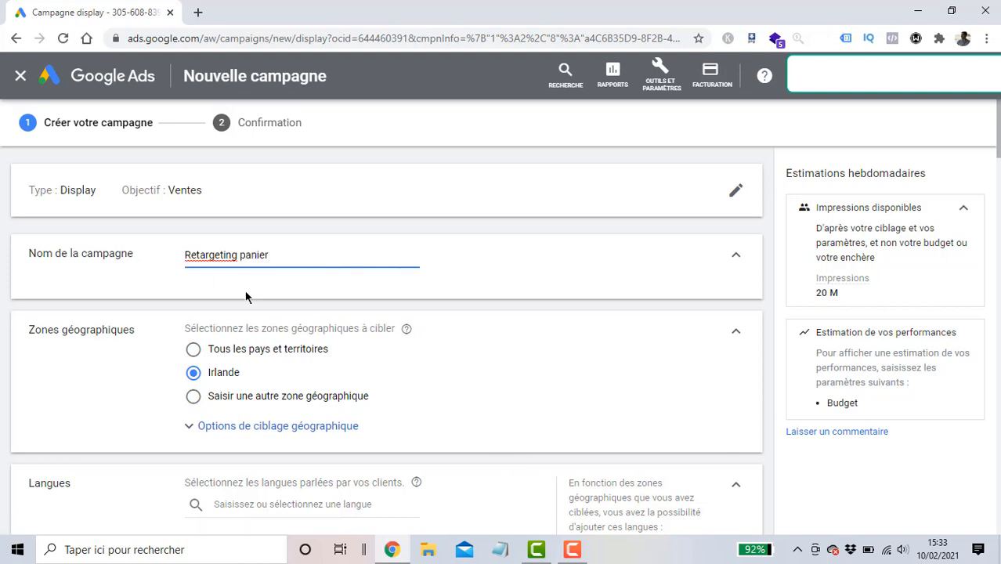
scroll(239, 259, "down", 1)
left_click_drag(237, 181, 293, 199)
Target another geographic zone and add the country France as the campaign's location
left_click(194, 324)
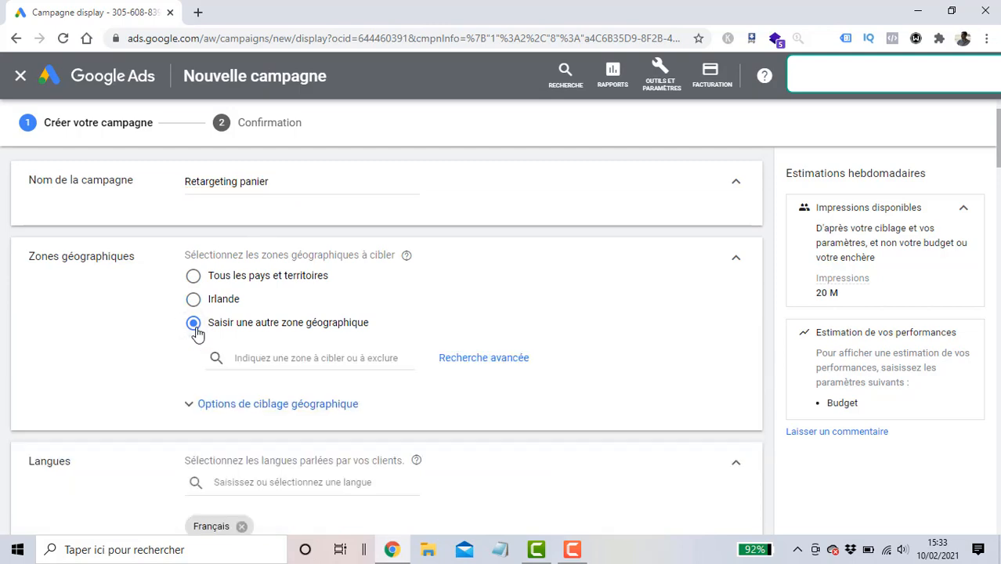
left_click(247, 360)
type("france")
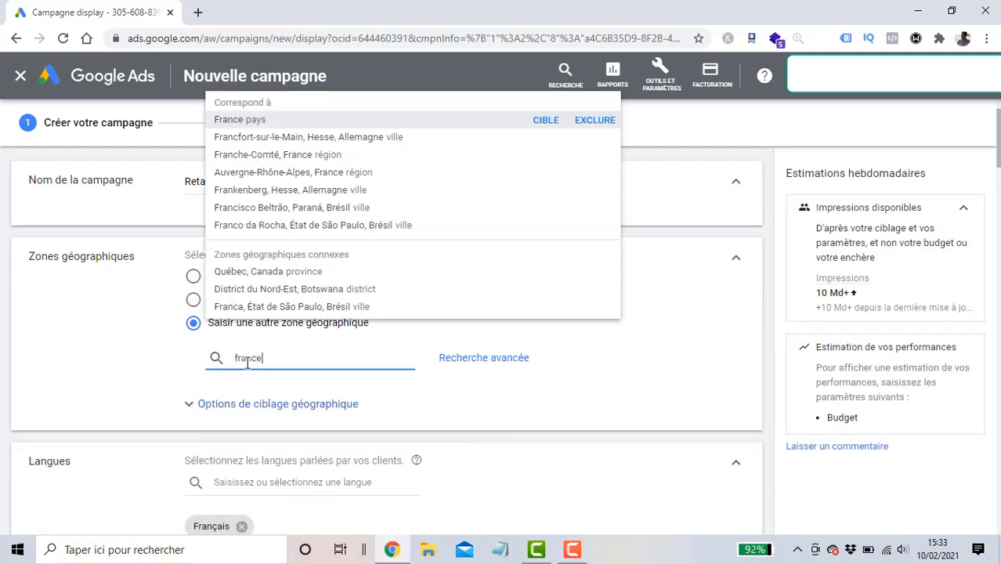
left_click(239, 120)
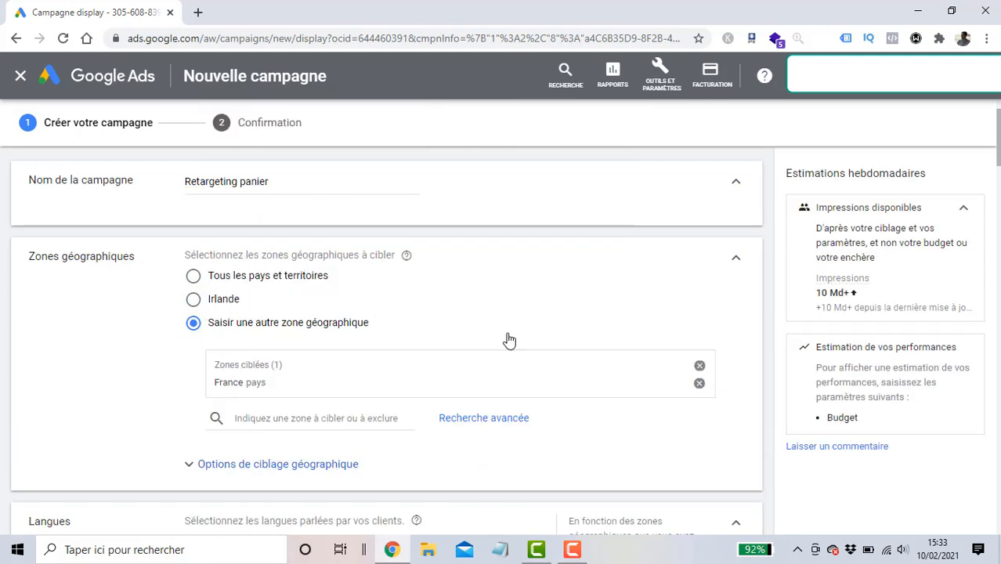
In the geographic targeting options, set the target to "Présence : personnes situées dans les zones que vous ciblez ou qui s'y rendent régulièrement"
scroll(501, 331, "down", 2)
left_click(331, 330)
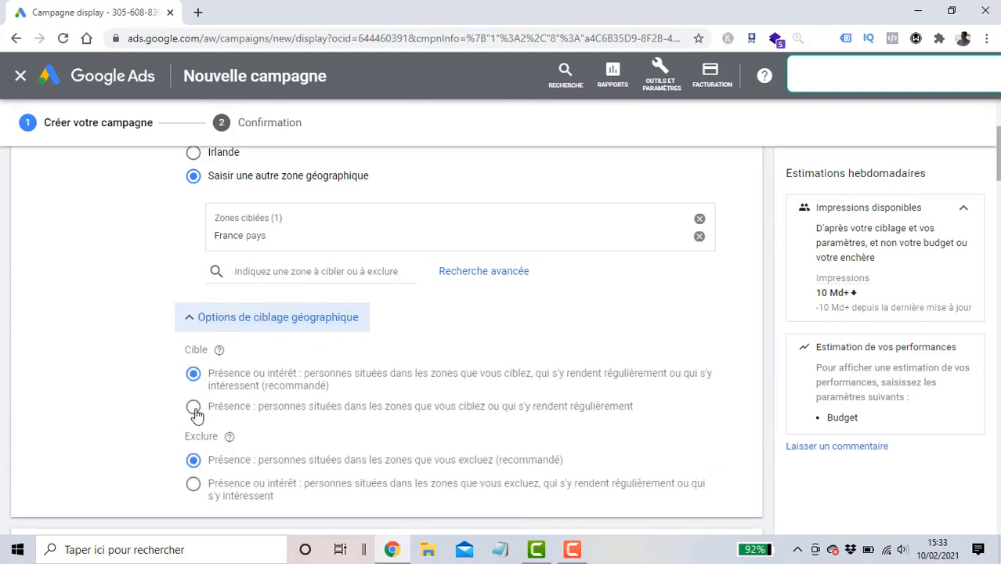
left_click(194, 408)
left_click_drag(291, 411, 644, 416)
left_click(235, 397)
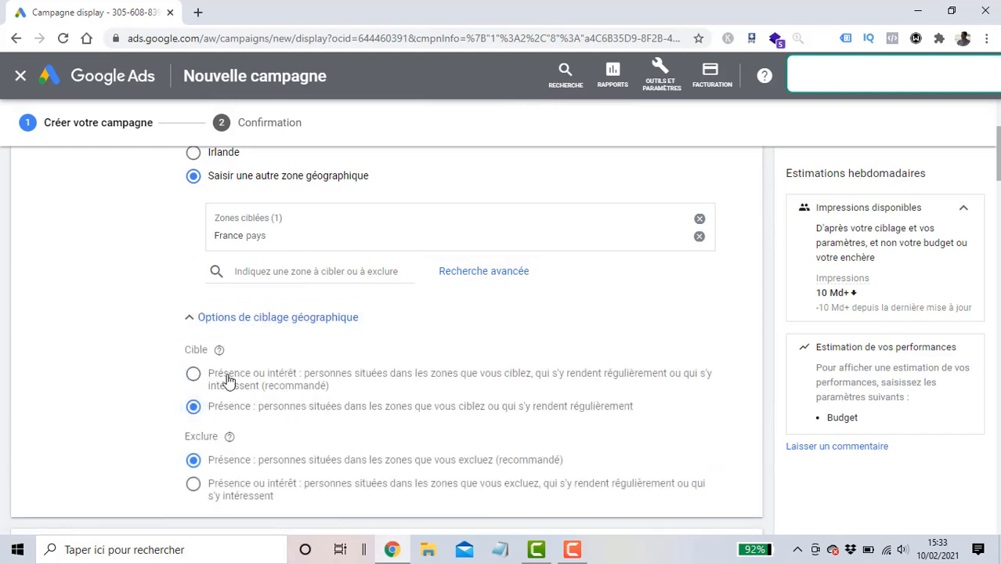
Collapse the geographic targeting options and check the languages chosen for the campaign
left_click(236, 320)
scroll(234, 311, "down", 2)
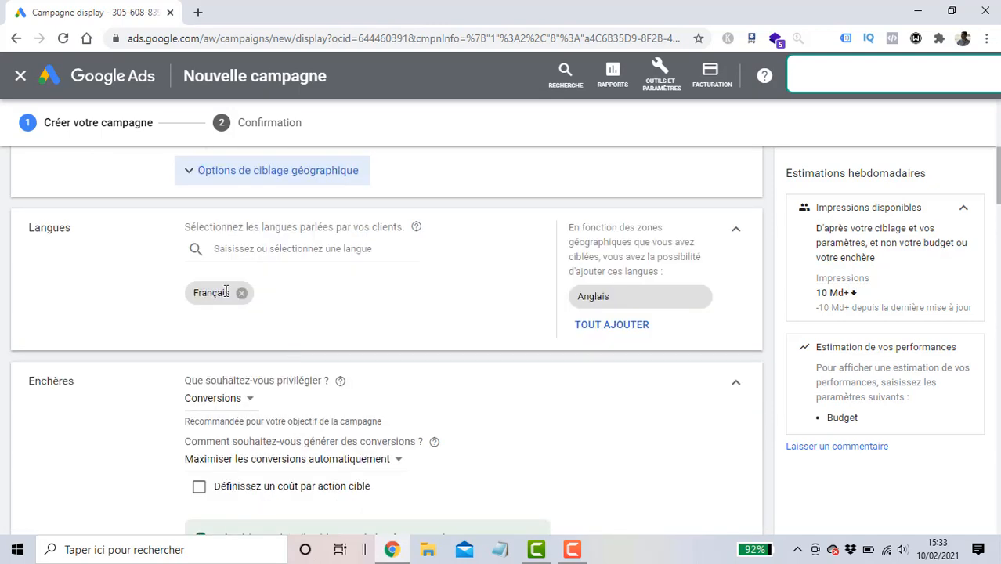
left_click_drag(168, 298, 171, 303)
left_click(173, 307)
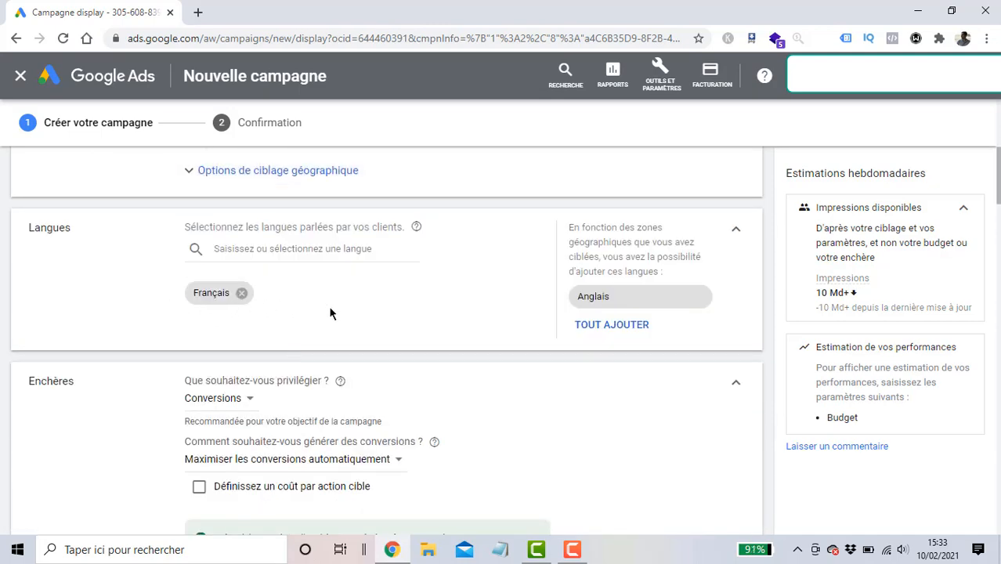
Choose the bid strategy directly and set it to "Maximiser les clics"
scroll(340, 313, "down", 1)
scroll(413, 317, "down", 1)
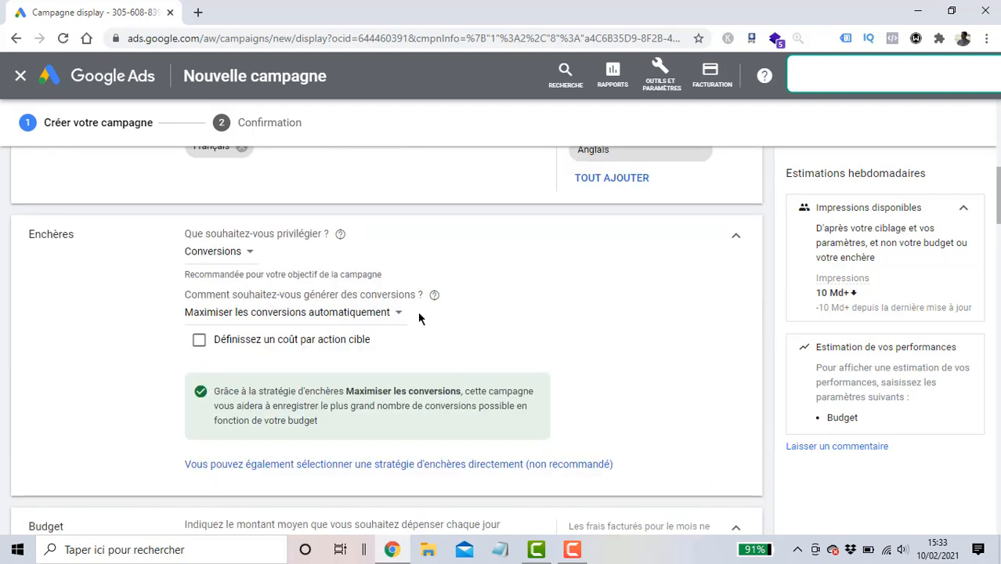
left_click(335, 466)
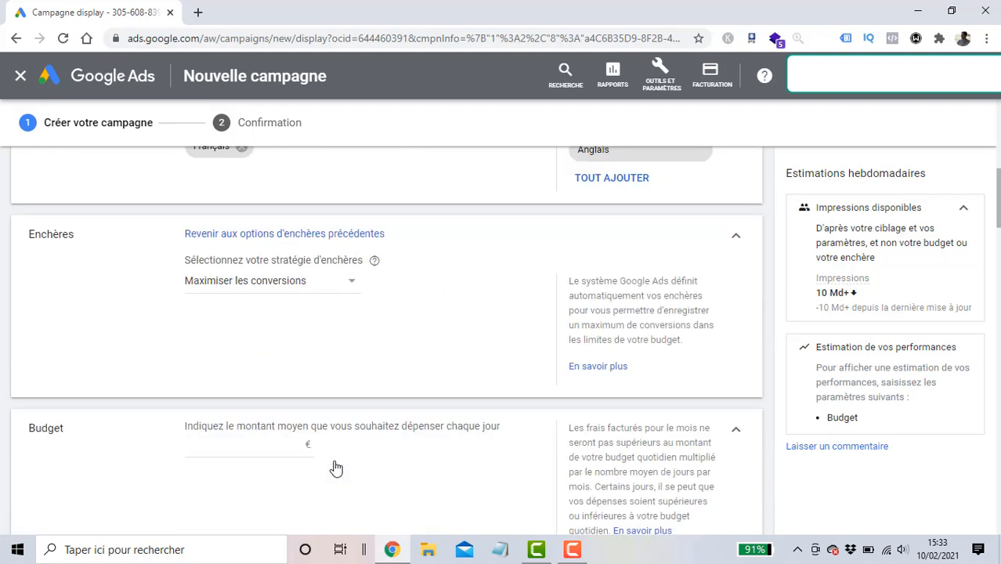
left_click(272, 290)
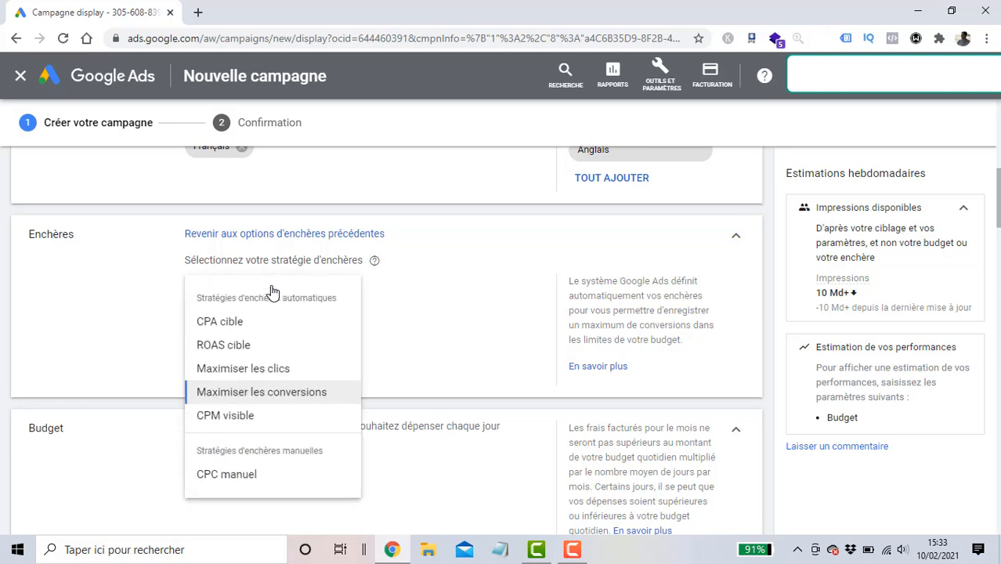
left_click(283, 373)
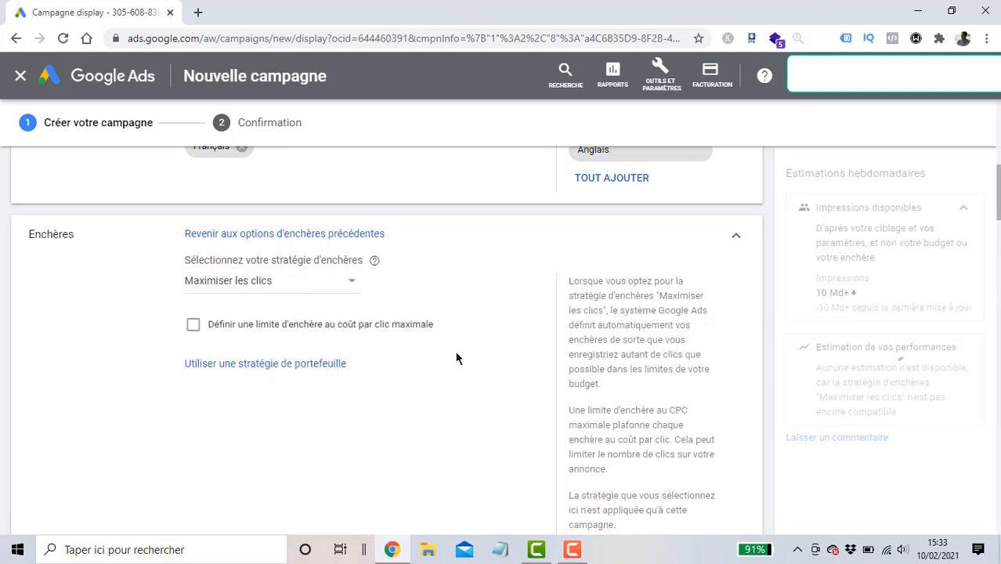
Enable the maximum cost-per-click bid limit and set it to 0,70 €
left_click(194, 325)
left_click(269, 372)
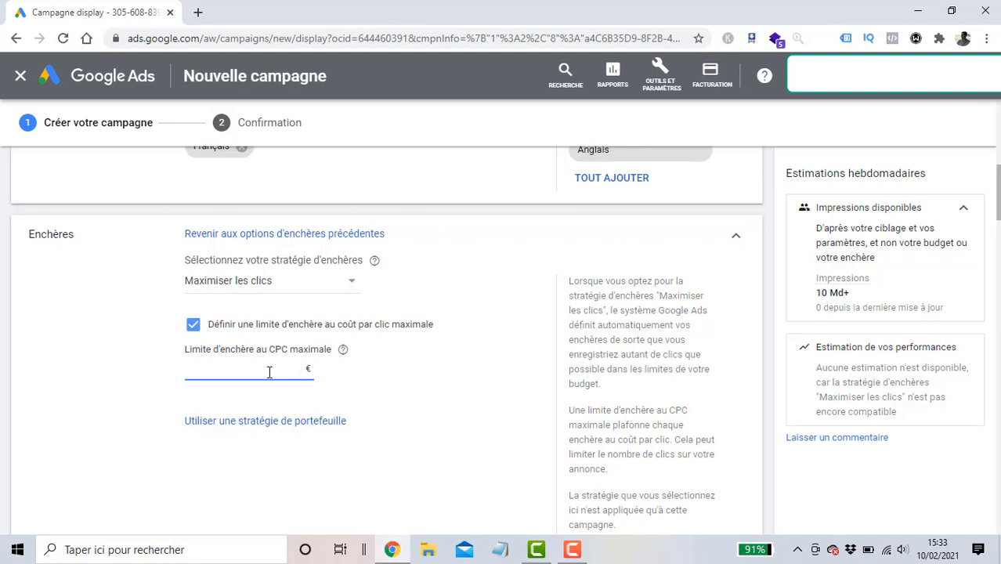
type("0,7")
left_click(452, 385)
Set the campaign's average daily budget to 50 €
scroll(446, 387, "down", 1)
scroll(451, 392, "down", 1)
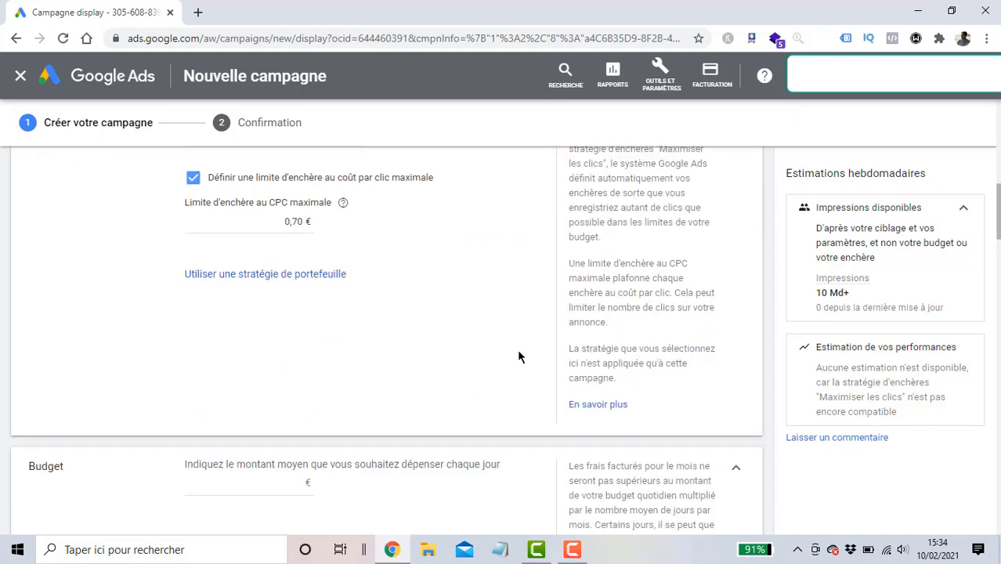
scroll(517, 353, "down", 2)
left_click(268, 337)
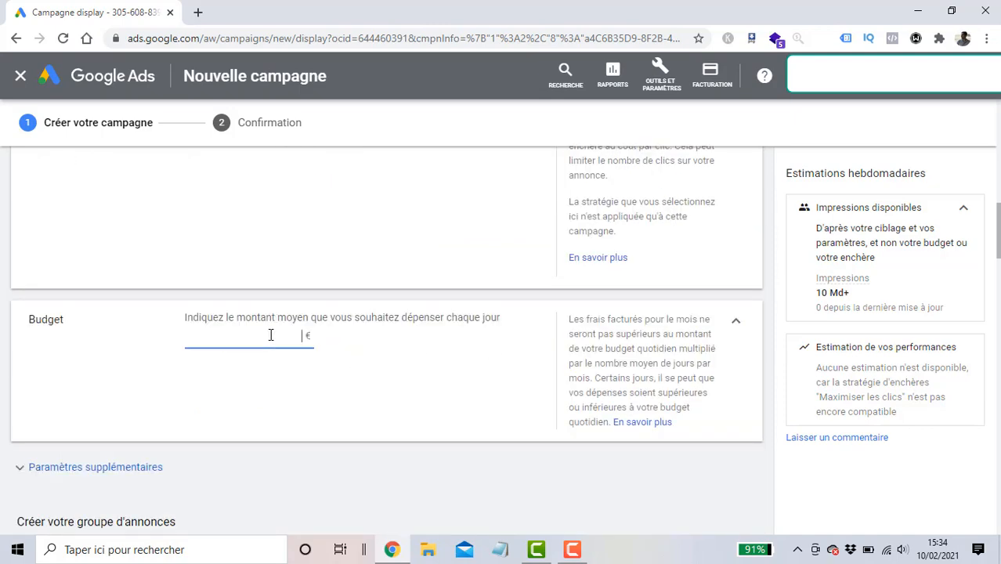
type("25")
left_click(476, 377)
left_click_drag(264, 336, 408, 335)
type("50")
left_click(387, 367)
Replace the default ad group name with "Ajout panier"
scroll(394, 345, "down", 2)
scroll(398, 354, "down", 2)
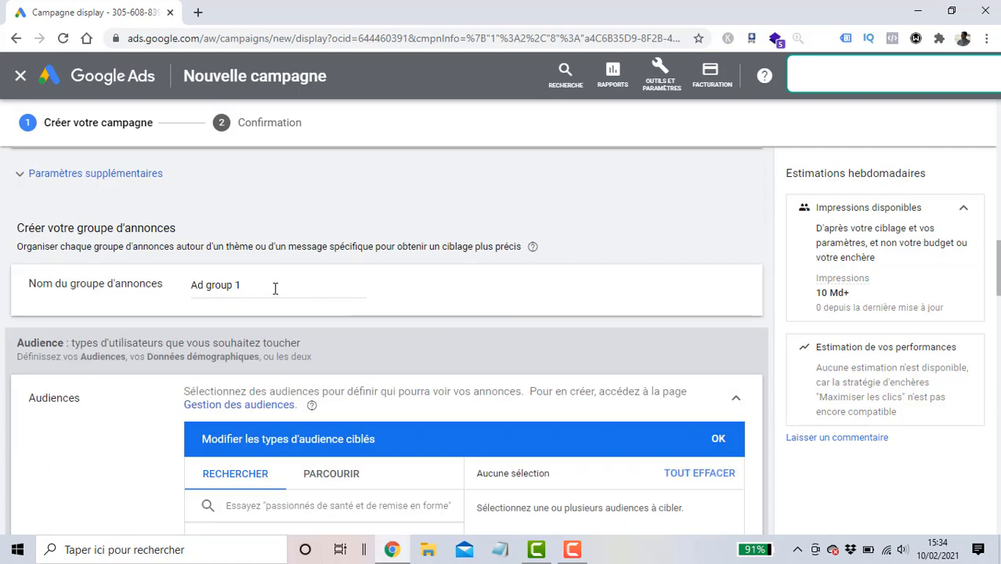
left_click_drag(275, 285, 192, 288)
key("BackSpace")
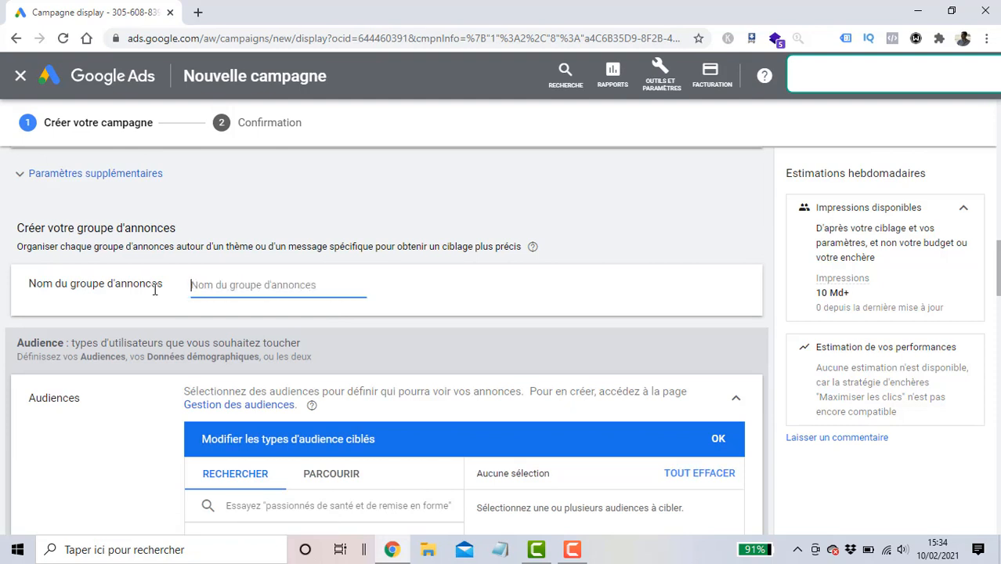
key("Caps_Lock")
type("A")
key("Caps_Lock")
type("jout panier")
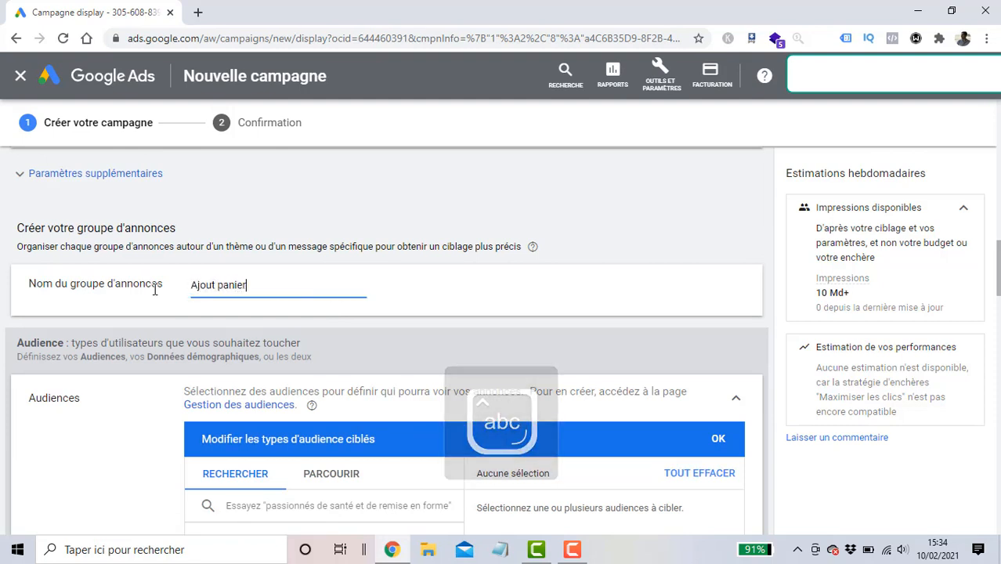
Search the ad group's audiences for "ajou" and target the website visitors audience "Ajout panier"
scroll(154, 297, "down", 1)
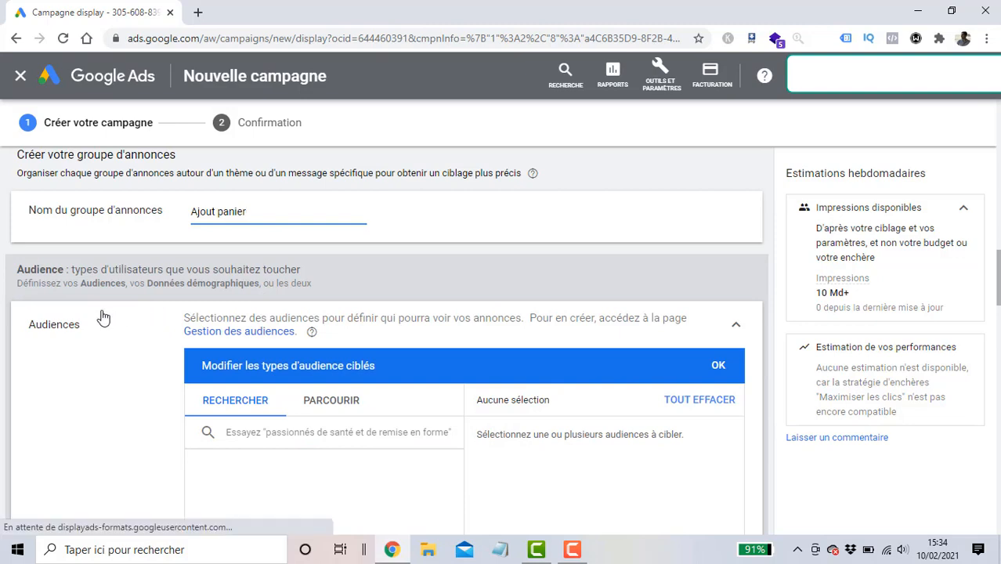
scroll(139, 210, "down", 1)
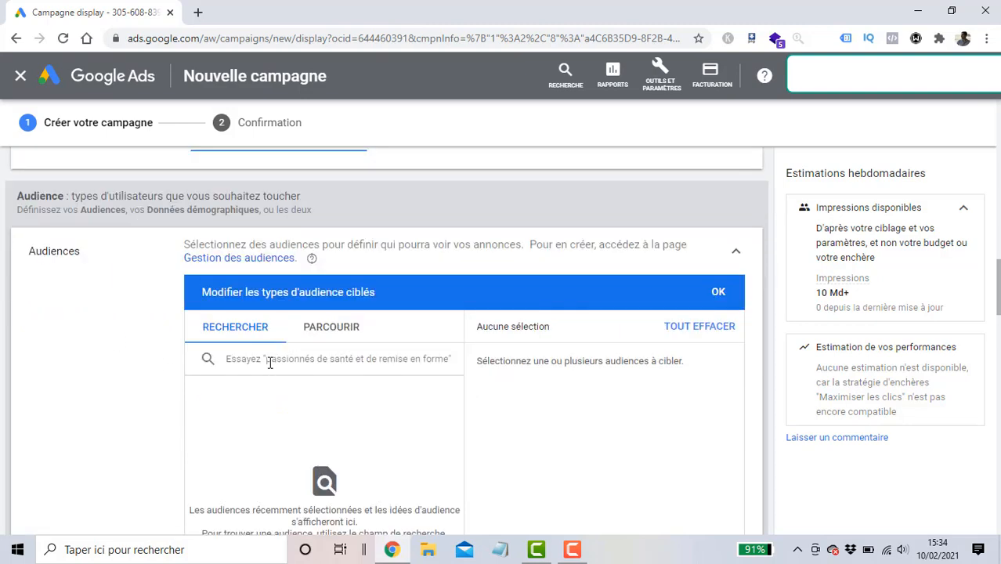
scroll(262, 358, "down", 1)
type("ajou")
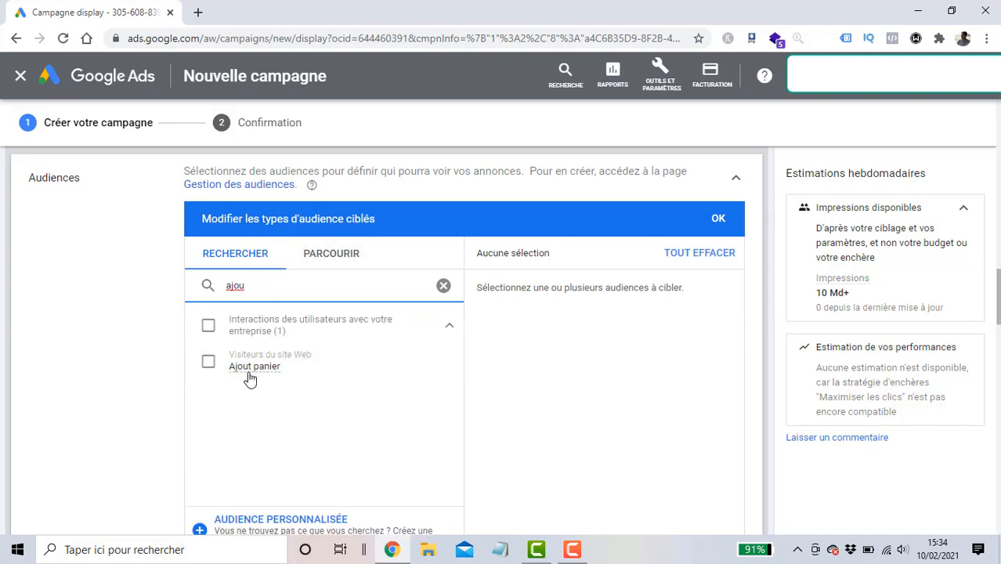
left_click(208, 364)
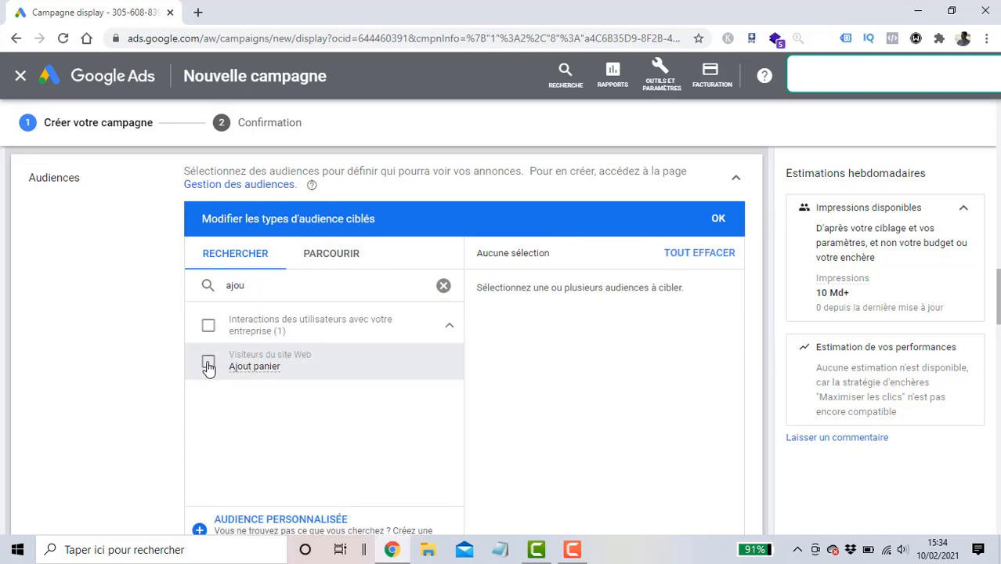
left_click(208, 364)
left_click(717, 220)
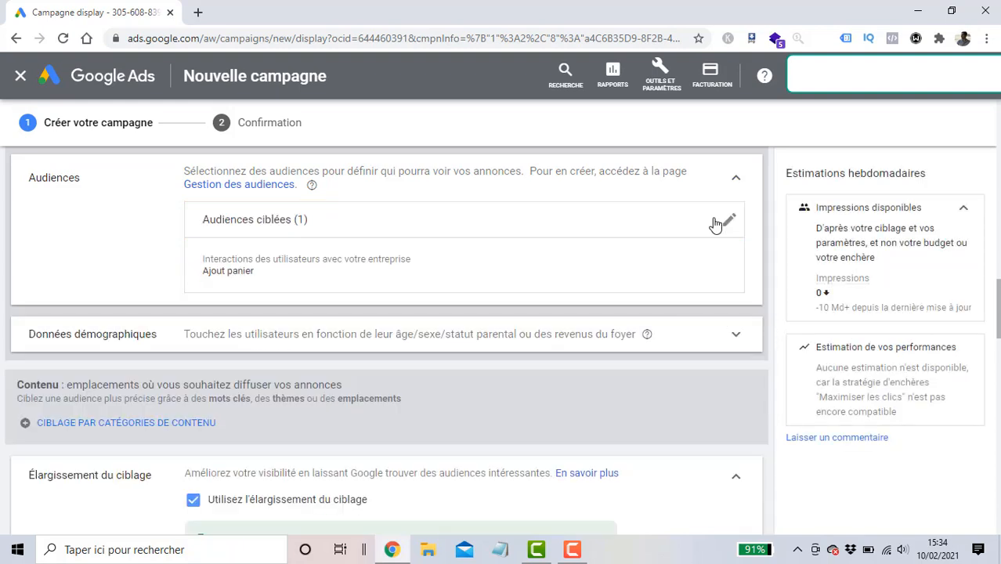
scroll(674, 313, "up", 1)
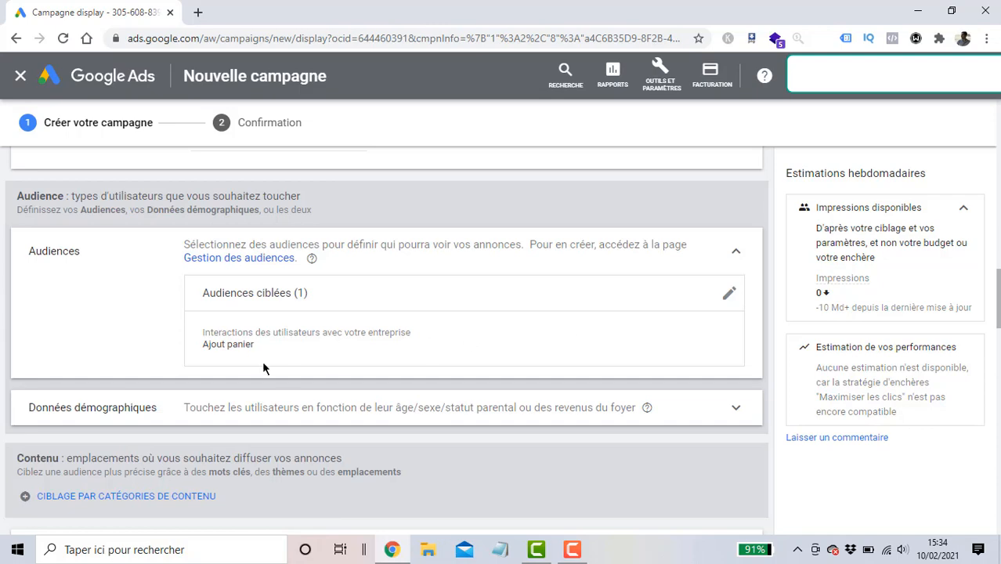
left_click_drag(272, 351, 206, 346)
left_click(157, 346)
Turn off targeting expansion ("Utilisez l'élargissement du ciblage") for the ad group
scroll(141, 349, "down", 2)
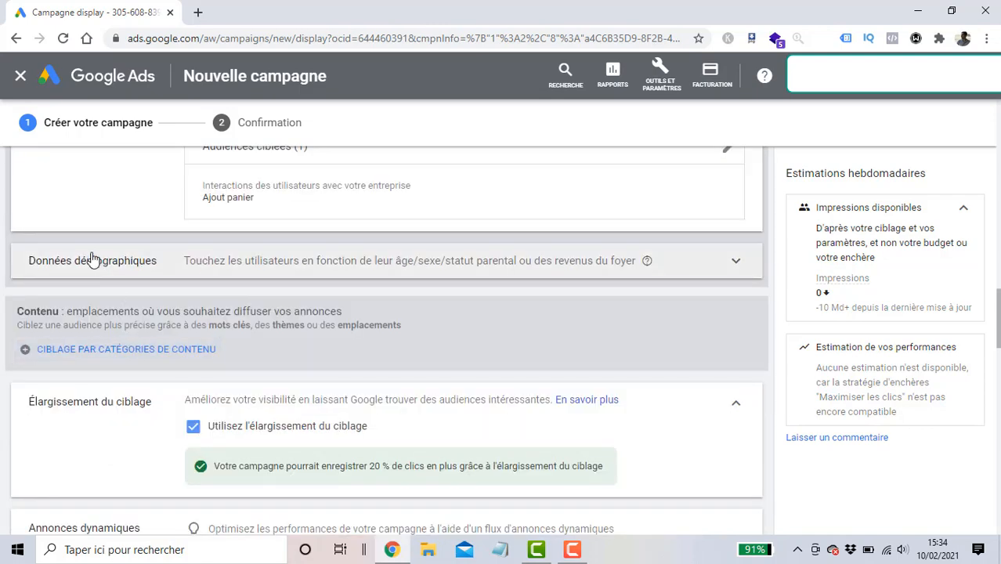
left_click(193, 428)
scroll(208, 444, "up", 1)
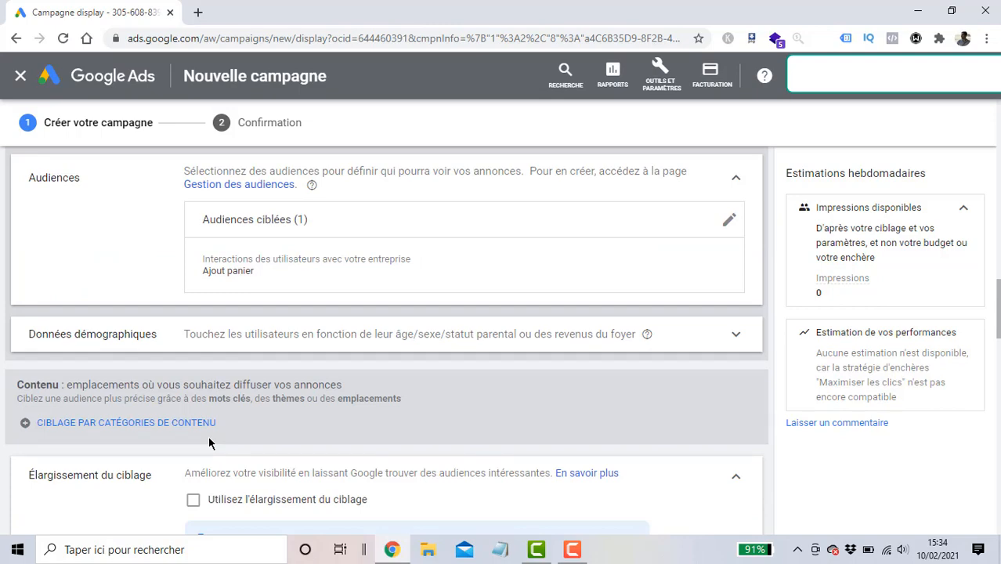
Examine the dynamic ads option and the responsive display ad form, including final URL, images and logos, videos, titles and descriptions
scroll(216, 444, "down", 3)
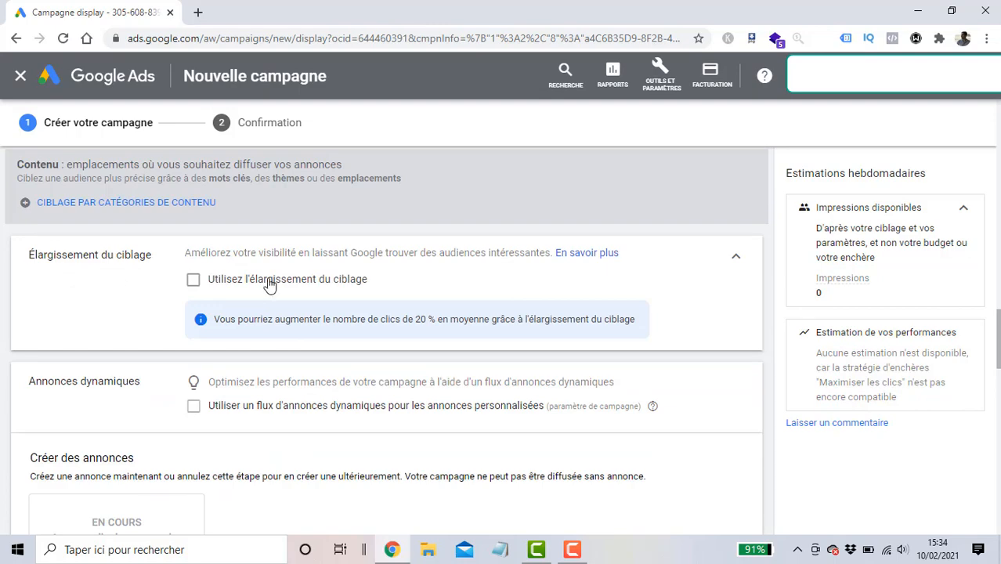
scroll(188, 299, "down", 2)
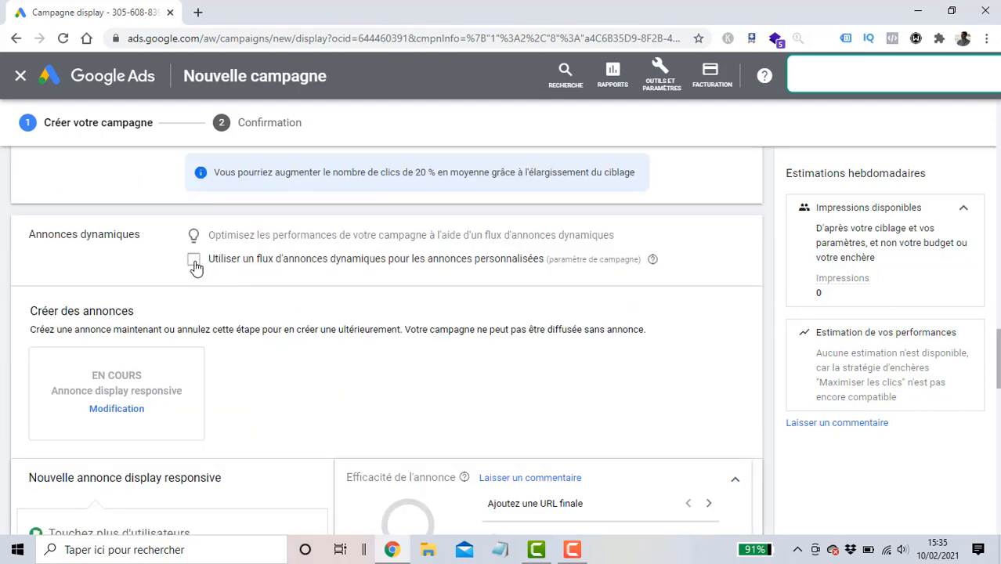
scroll(246, 269, "down", 6)
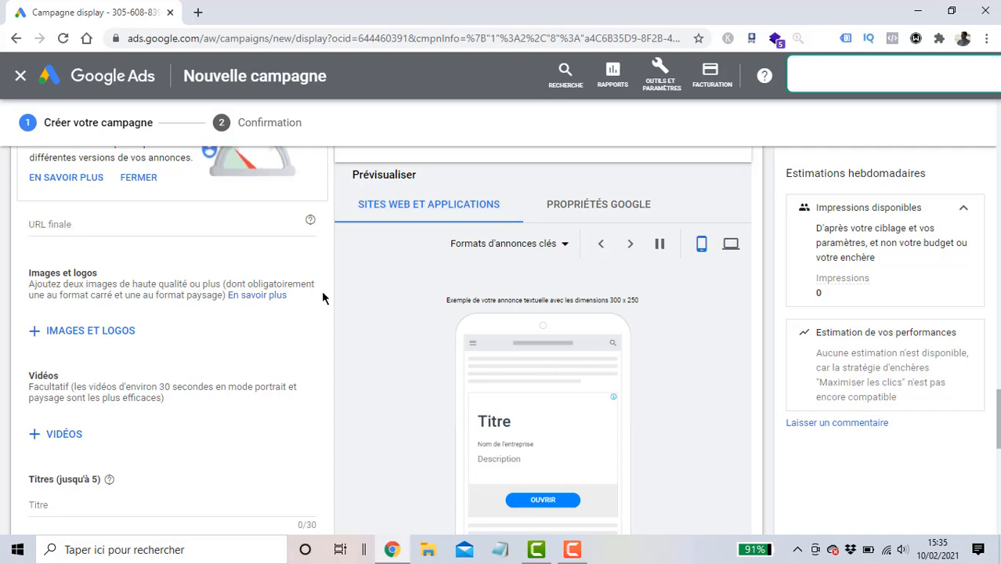
scroll(321, 331, "up", 3)
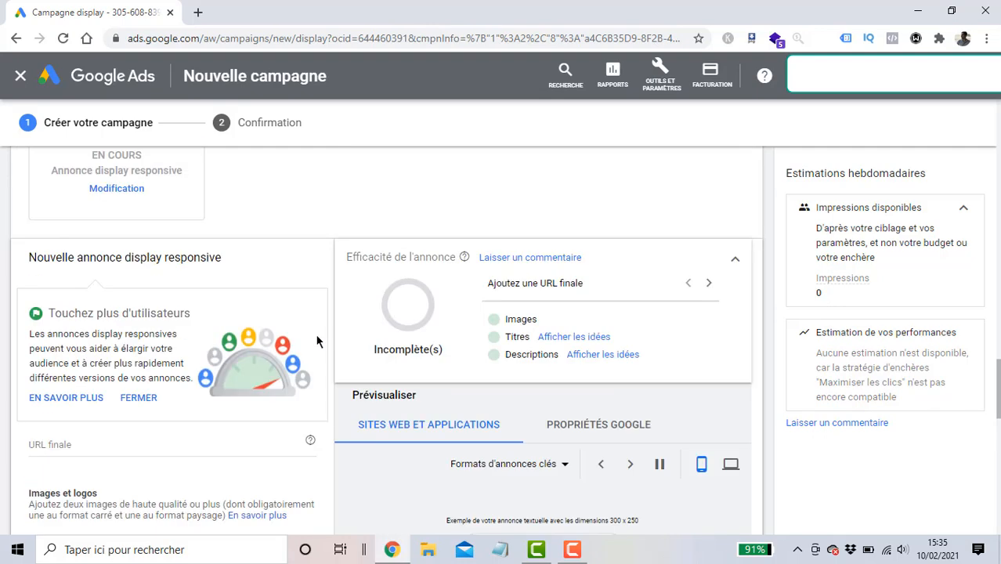
scroll(369, 338, "down", 1)
scroll(393, 349, "down", 3)
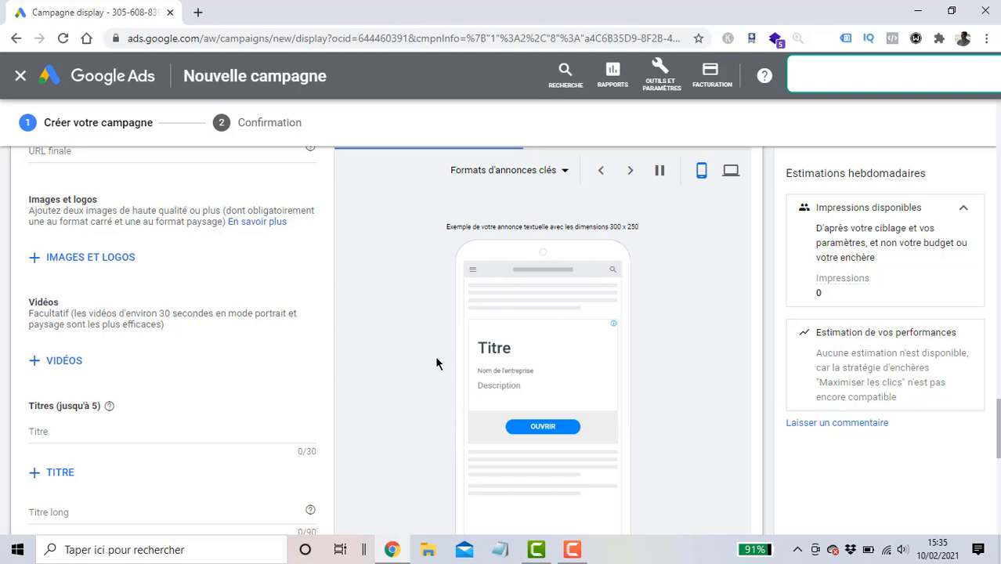
scroll(403, 352, "down", 2)
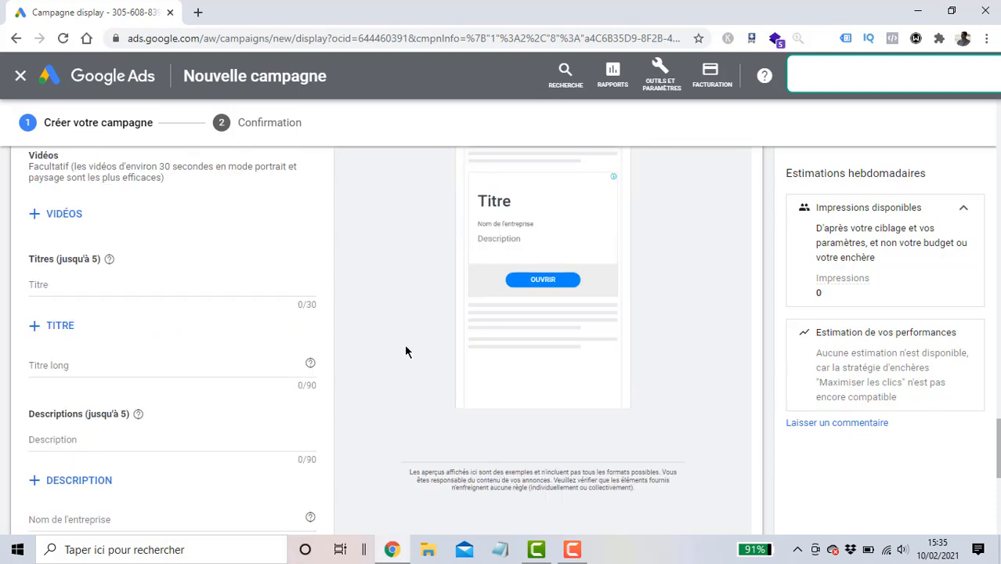
scroll(250, 344, "up", 3)
scroll(311, 351, "down", 4)
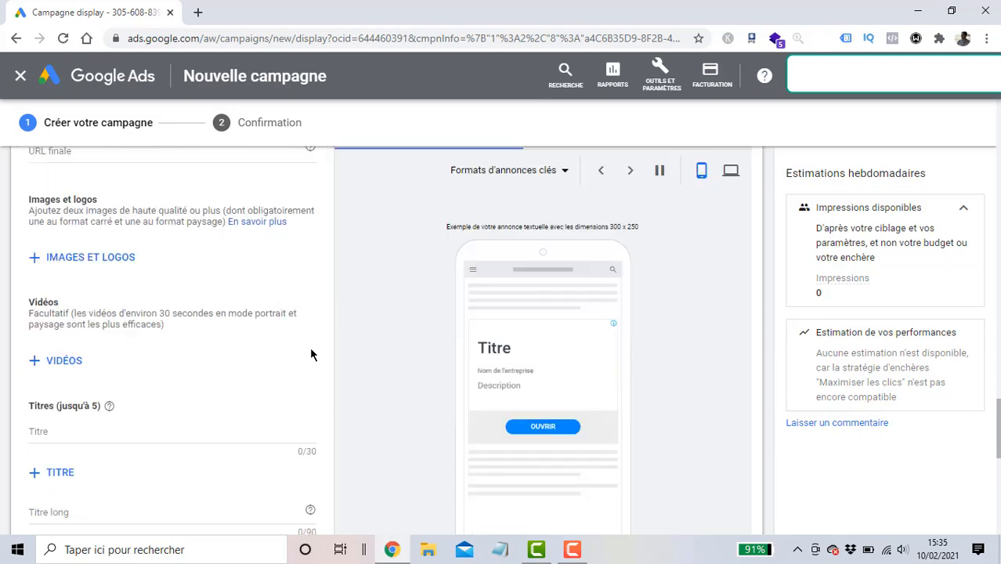
scroll(415, 353, "up", 3)
scroll(419, 360, "up", 12)
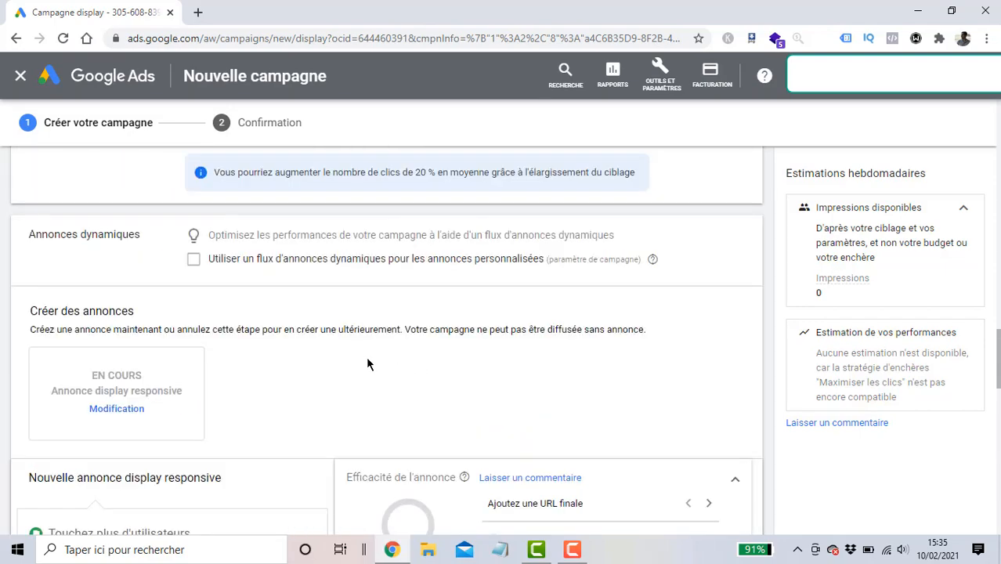
scroll(407, 378, "down", 20)
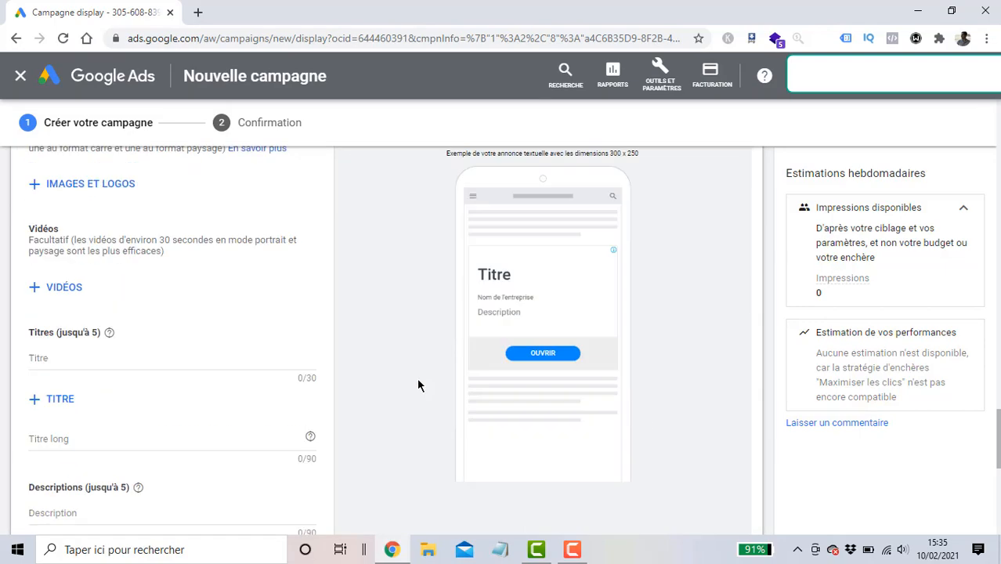
scroll(427, 376, "up", 12)
scroll(416, 339, "up", 6)
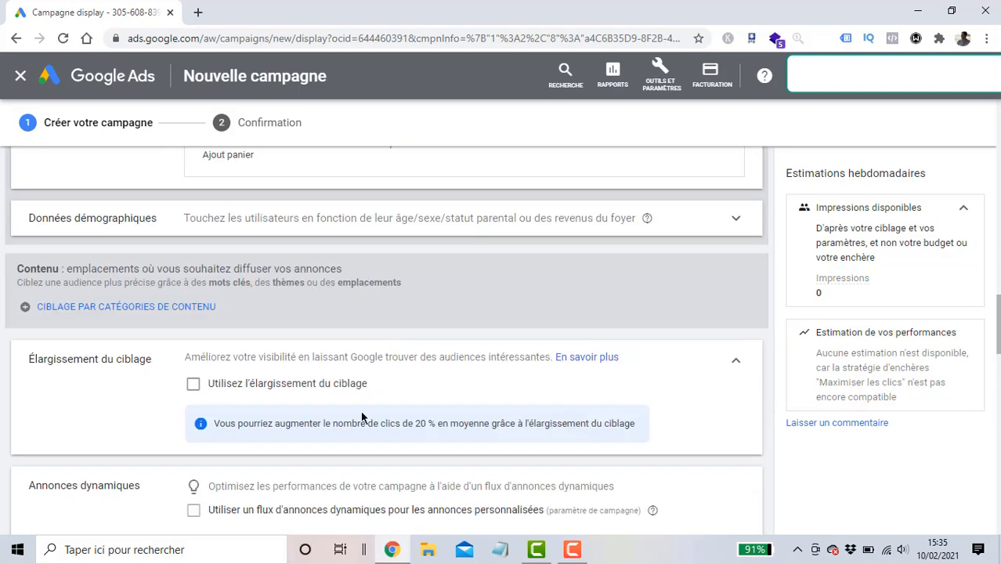
scroll(521, 356, "up", 2)
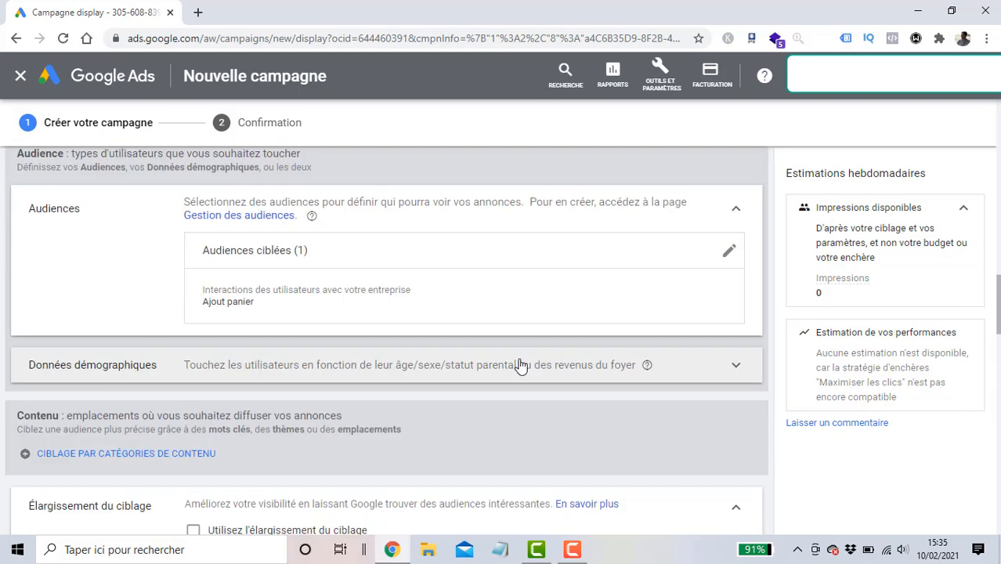
scroll(509, 302, "up", 7)
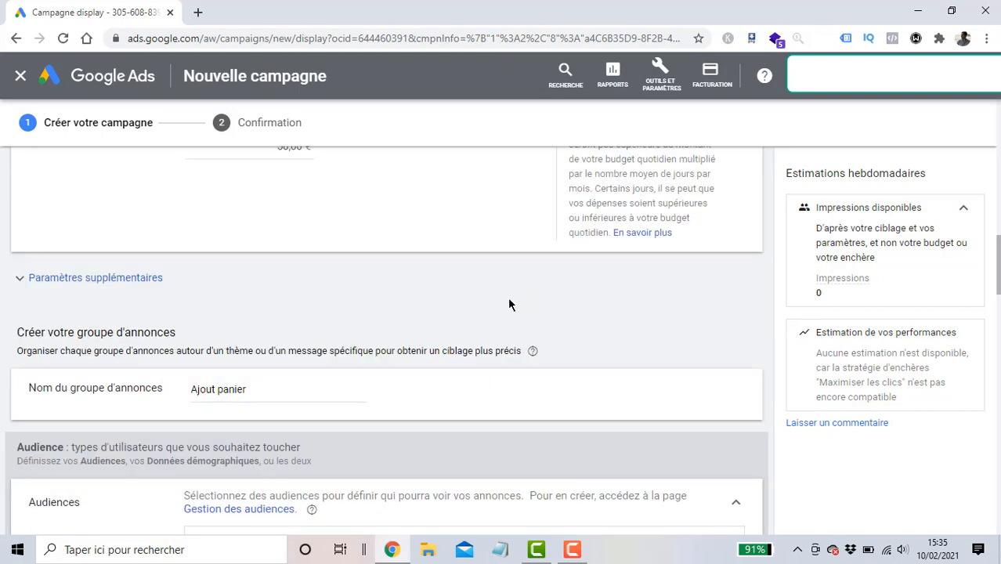
scroll(477, 299, "down", 8)
scroll(471, 275, "down", 8)
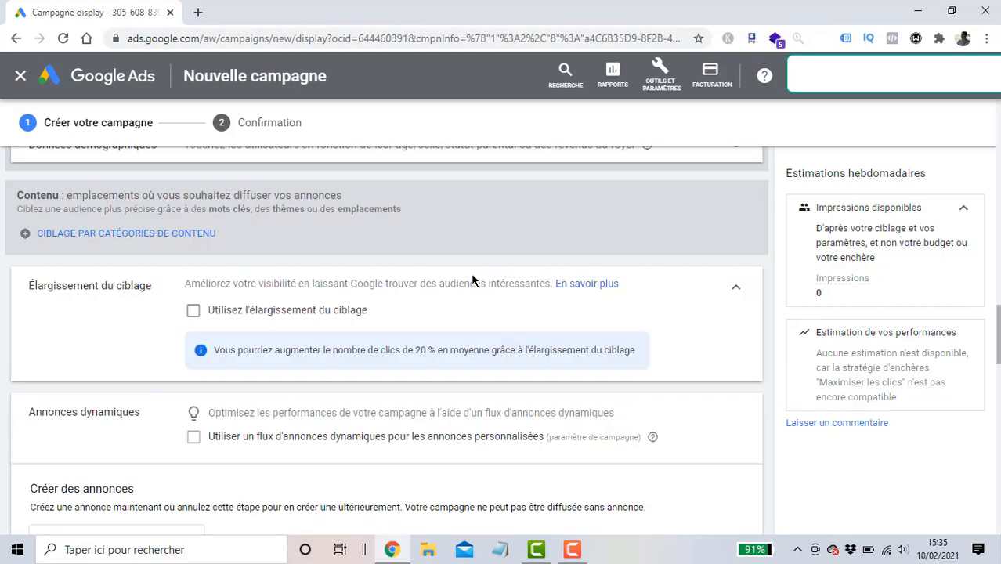
scroll(357, 376, "down", 1)
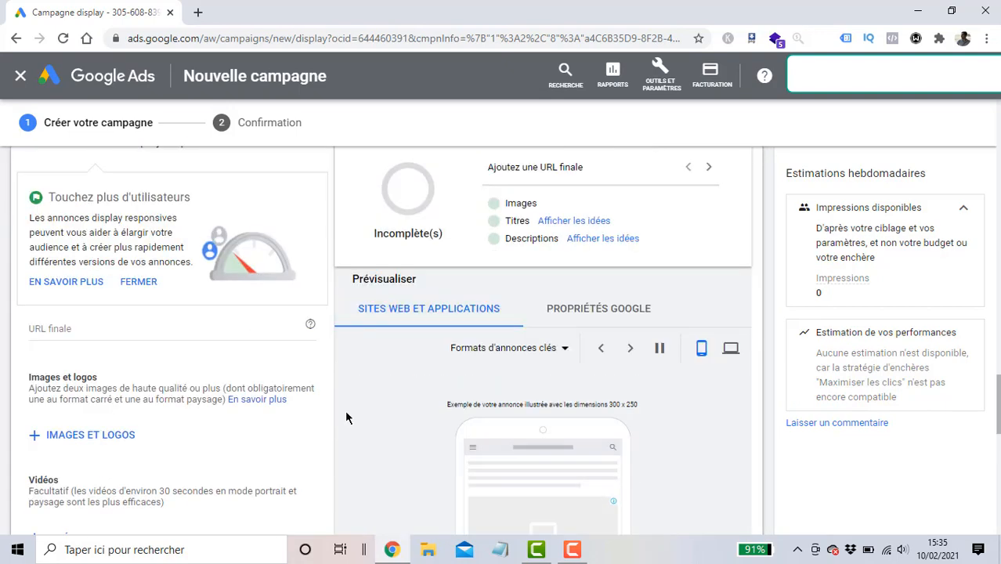
scroll(259, 364, "down", 2)
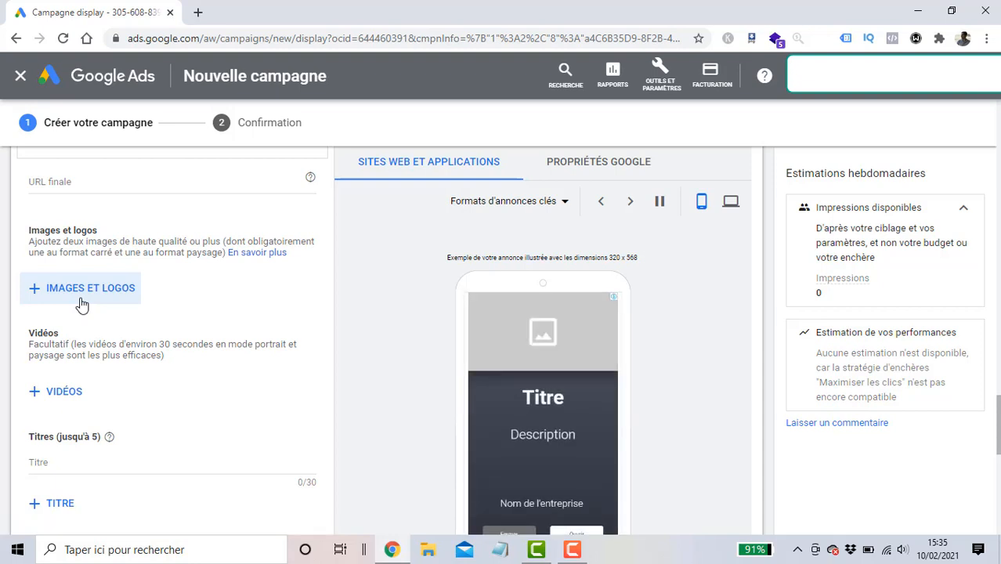
Examine the responsive display ad's image, video, title, long title, description and business name fields
scroll(67, 311, "up", 1)
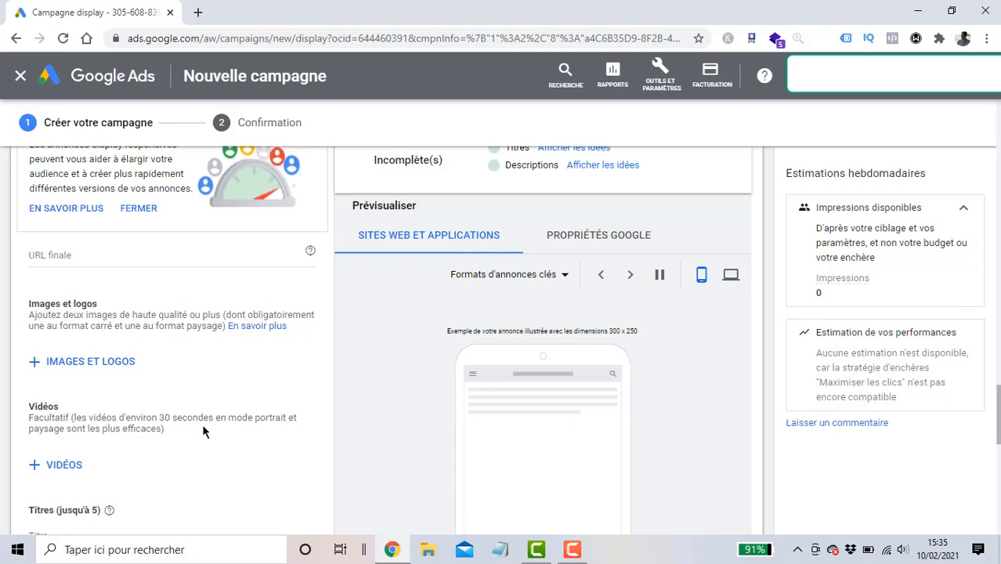
scroll(203, 431, "down", 4)
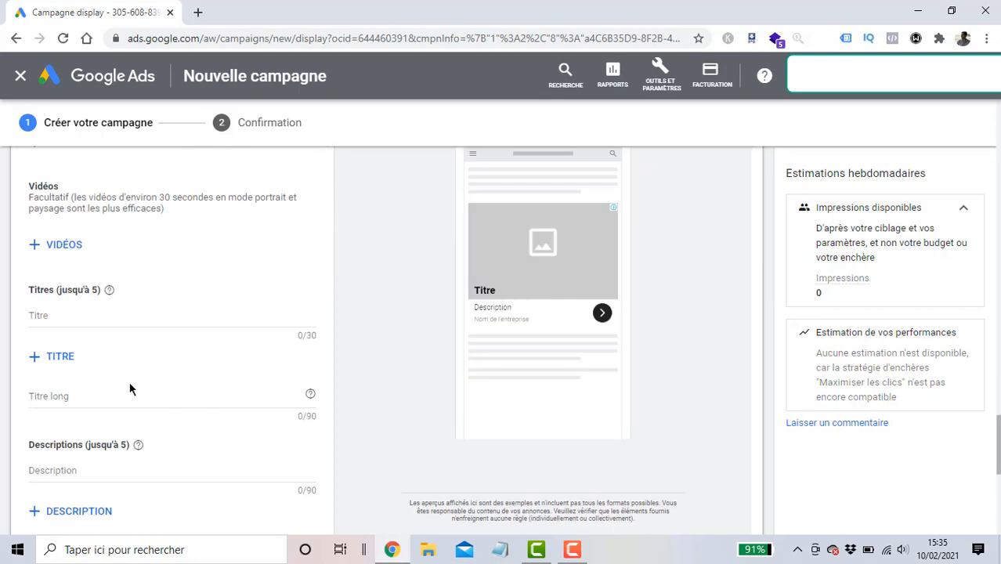
scroll(147, 342, "down", 1)
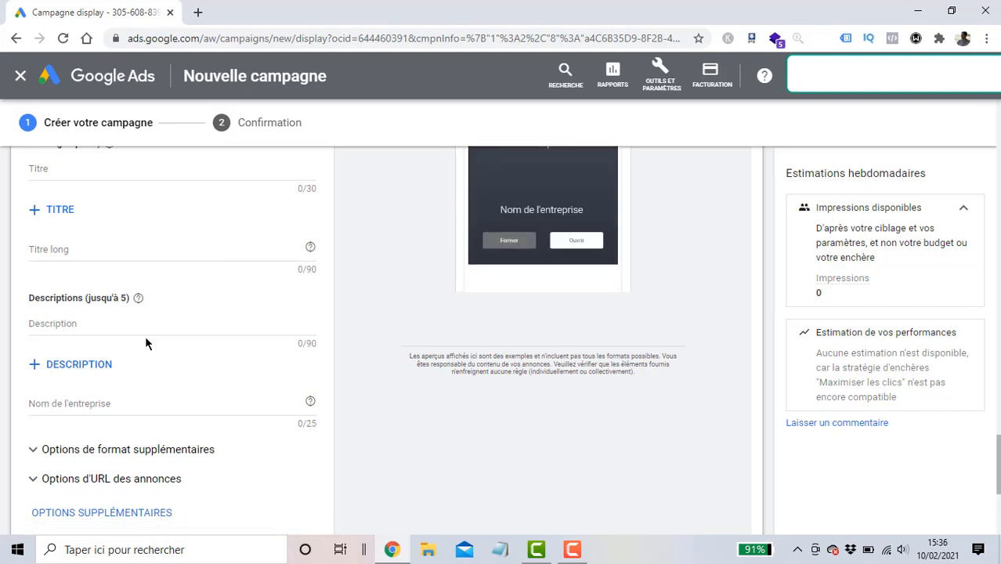
scroll(146, 341, "up", 2)
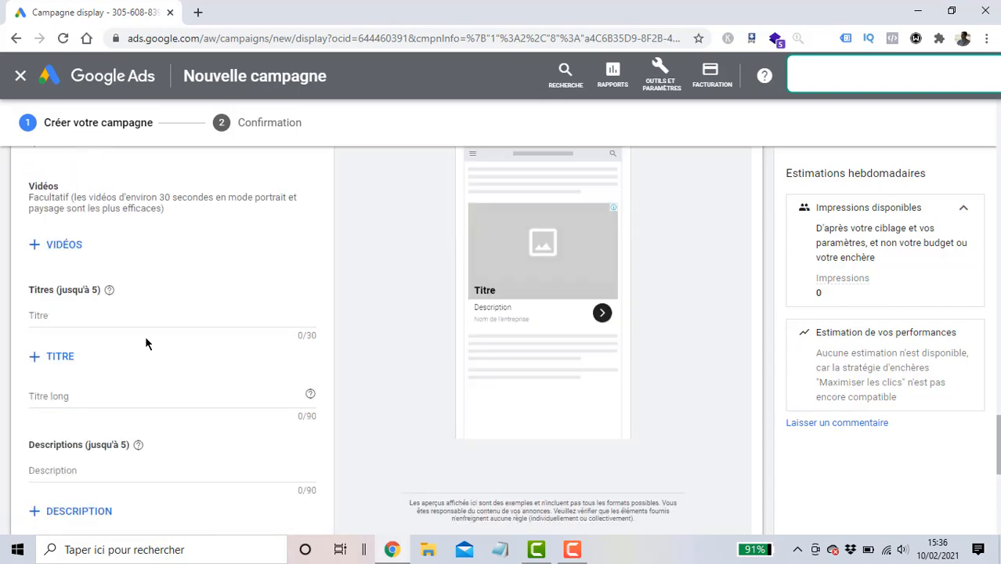
scroll(145, 344, "up", 2)
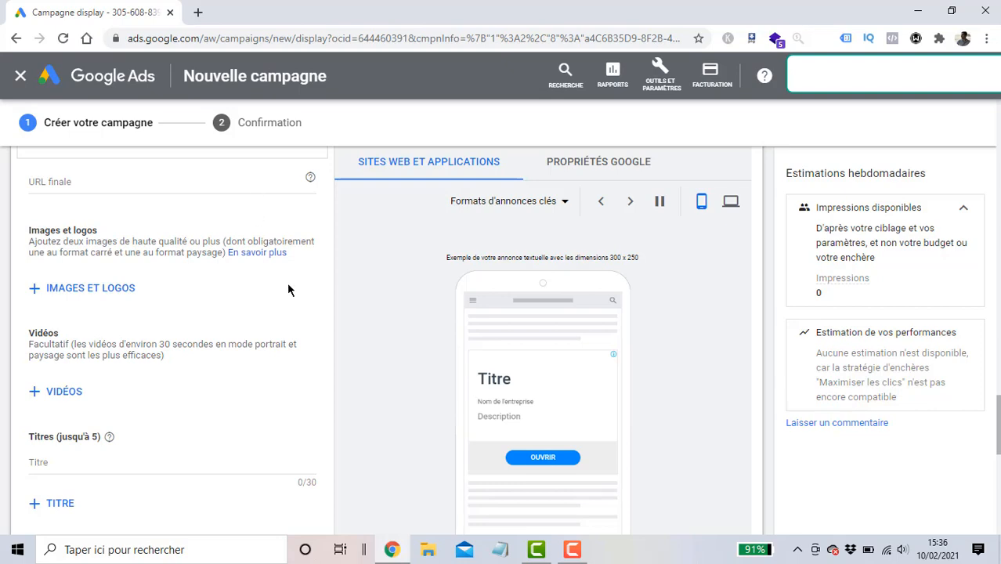
Review the ad group's name, audience and targeting expansion settings, and the ad form down to the campaign creation options
scroll(313, 316, "up", 8)
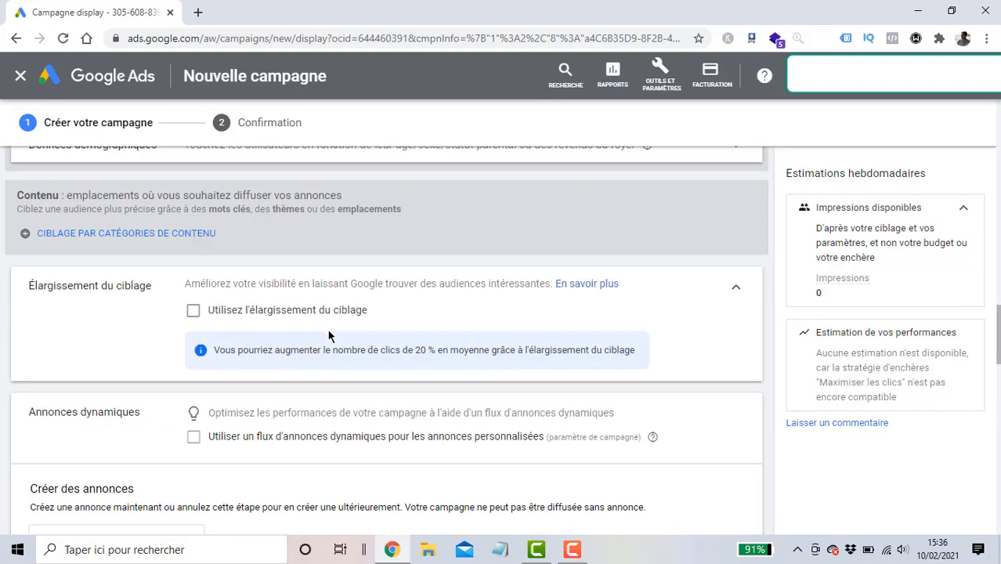
scroll(328, 336, "up", 5)
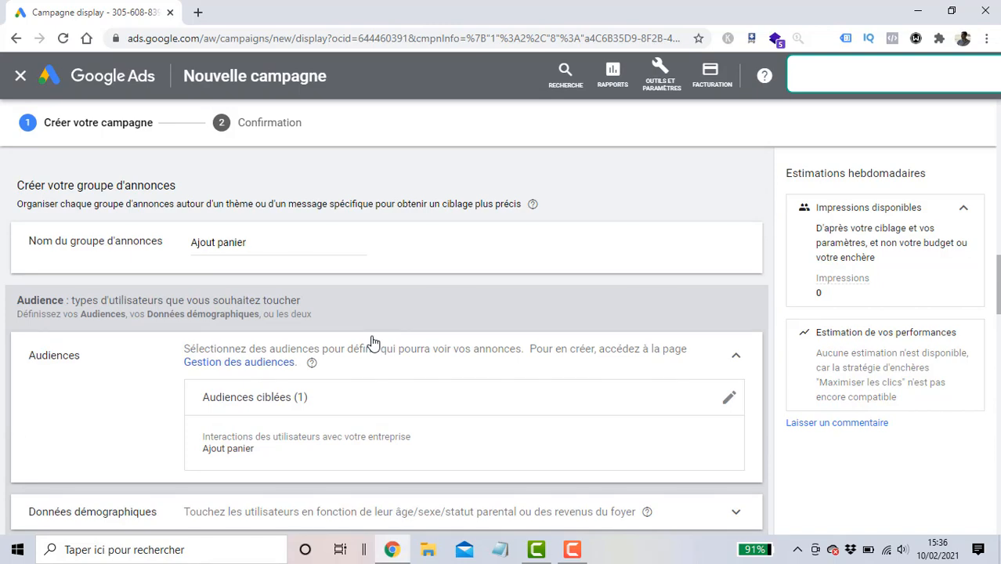
scroll(373, 342, "down", 3)
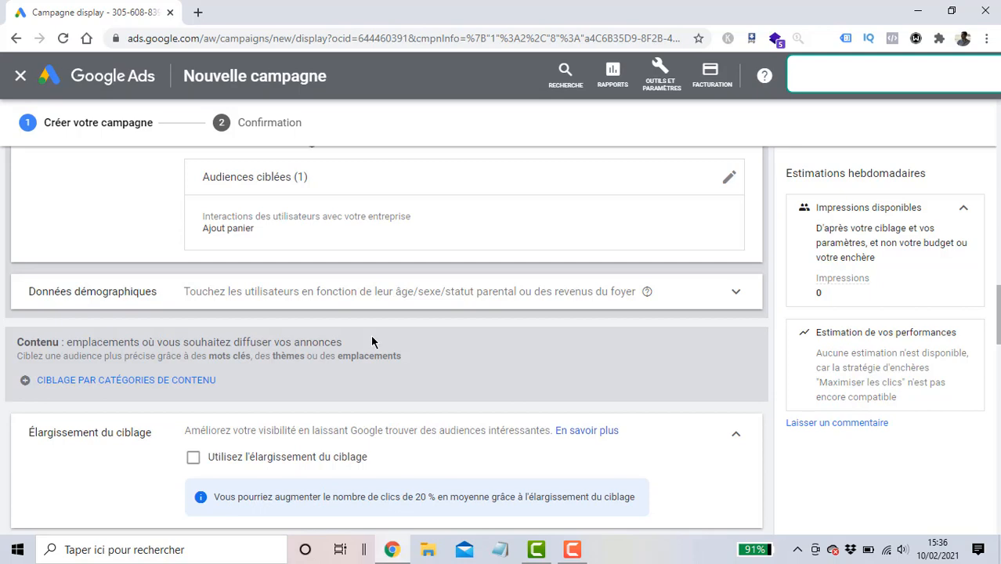
scroll(372, 341, "down", 10)
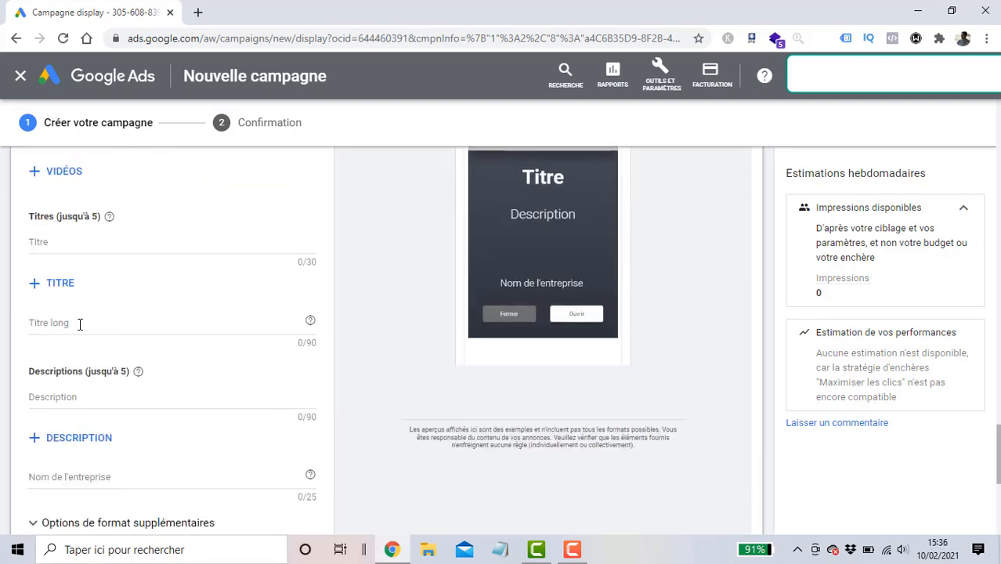
left_click(80, 324)
left_click(160, 353)
scroll(322, 350, "down", 2)
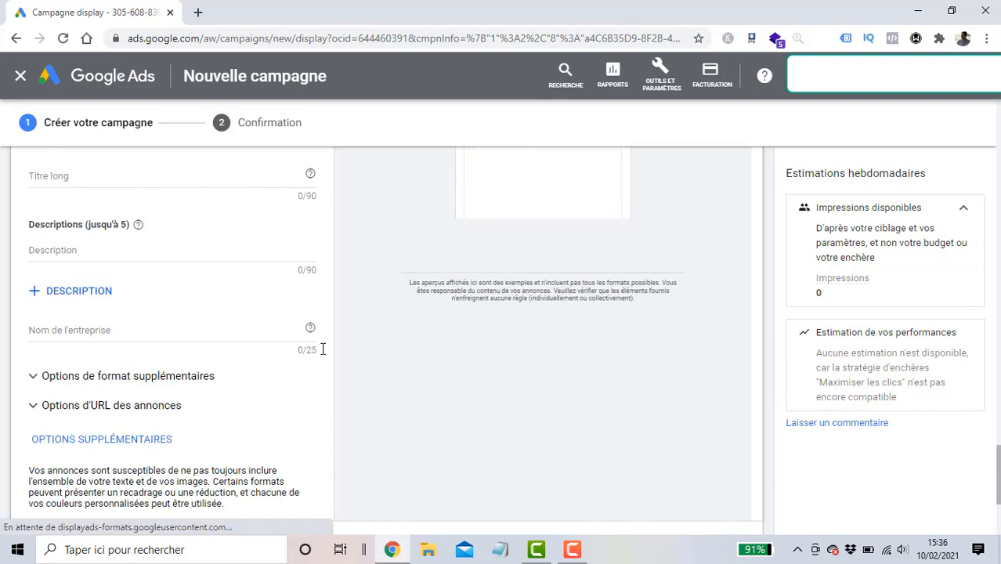
scroll(322, 350, "down", 3)
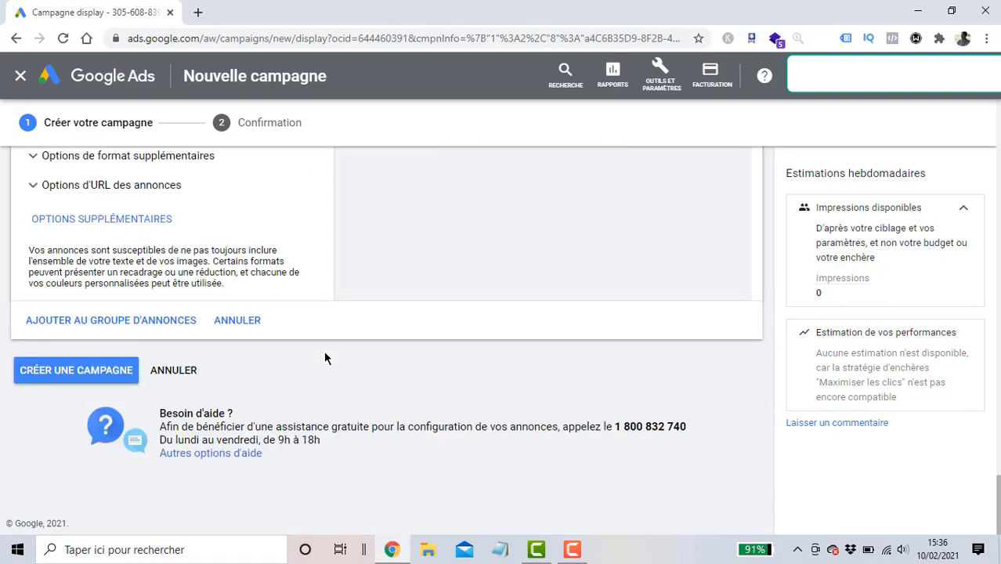